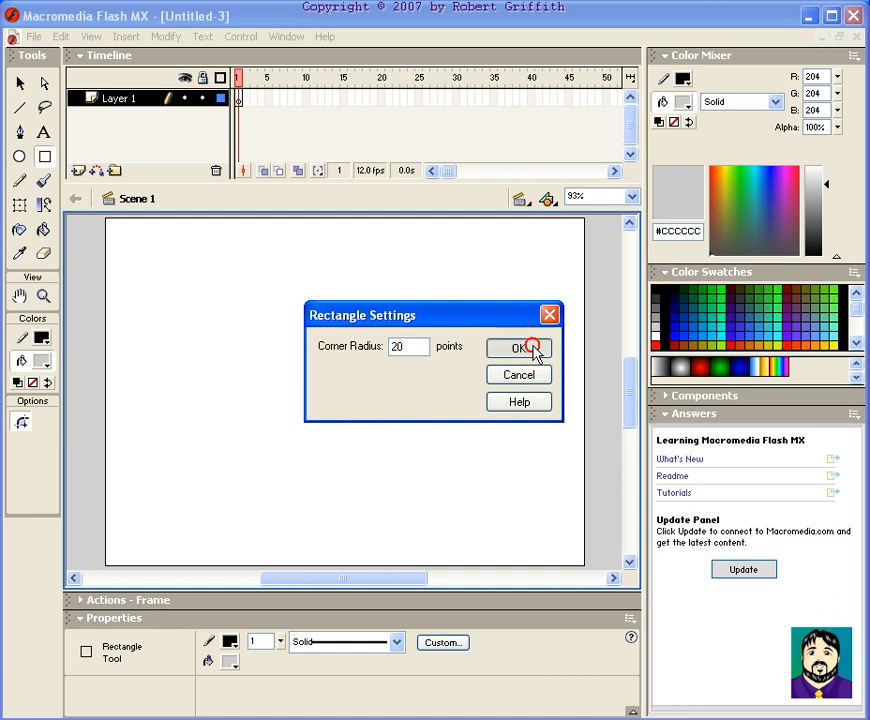
Draw a grey rounded rectangle about 365 by 129 pixels across the middle of the stage
left_click_drag(181, 293, 498, 405)
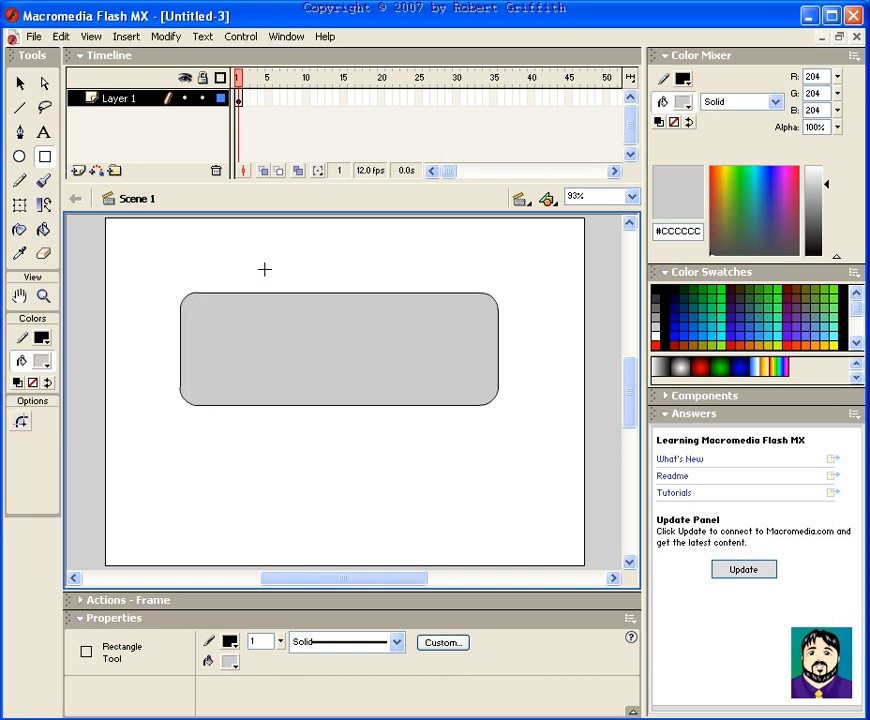
left_click(43, 132)
left_click(20, 83)
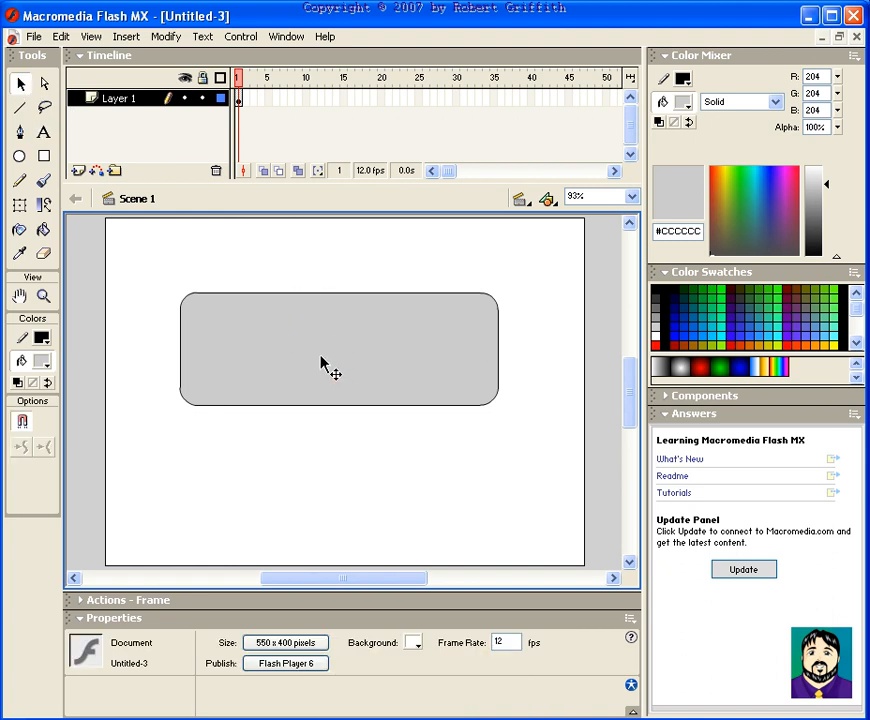
Convert the rounded rectangle into a Button symbol named Button 1
double_click(322, 361)
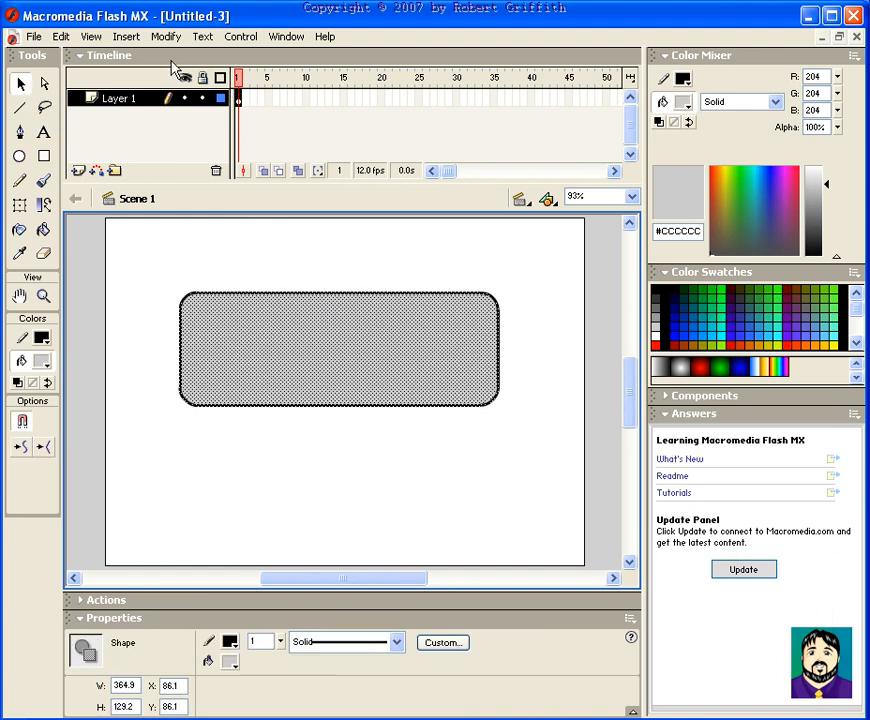
left_click(124, 36)
left_click(136, 57)
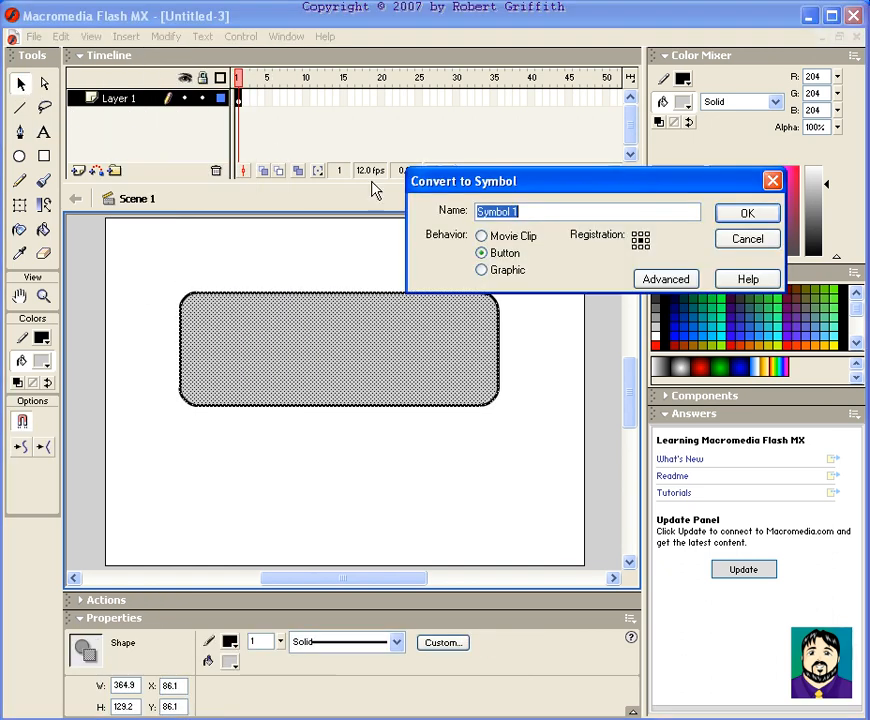
type("Button")
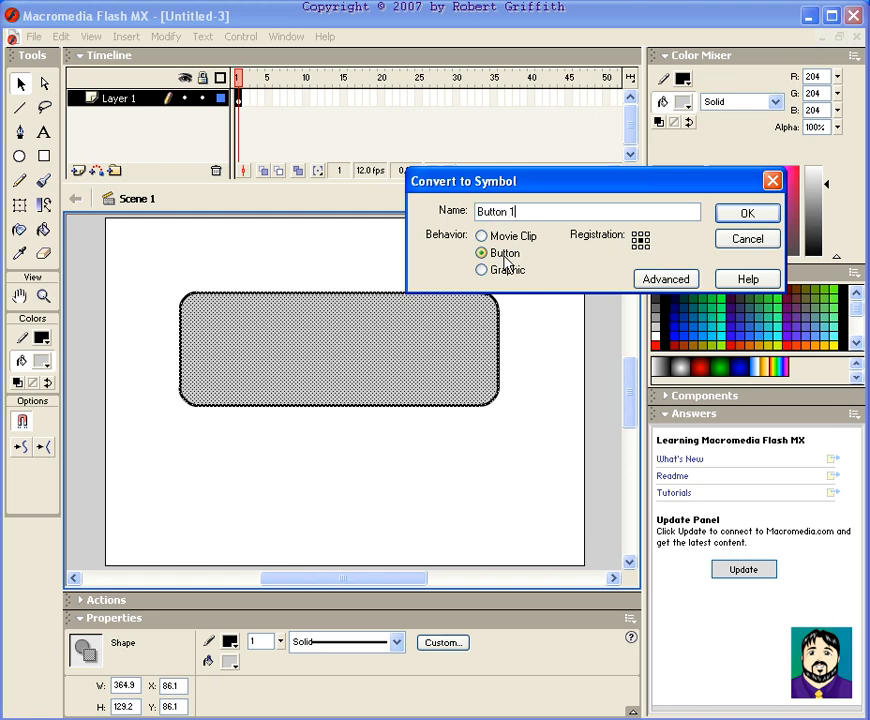
left_click(747, 213)
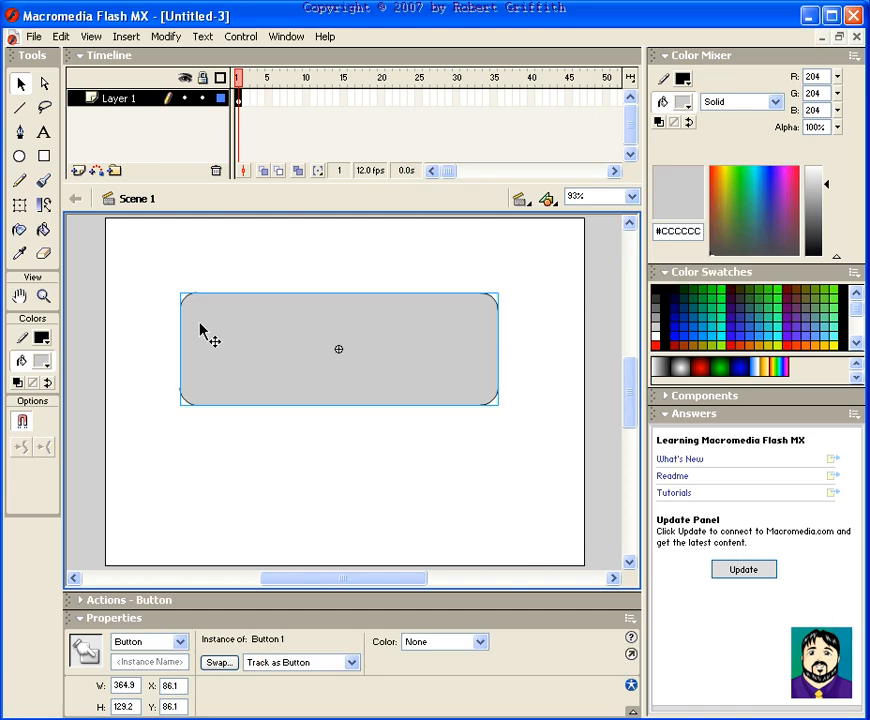
left_click(43, 181)
left_click_drag(433, 287, 406, 293)
mouse_move(333, 330)
left_mouse_down()
mouse_move(262, 304)
mouse_move(282, 353)
left_mouse_up()
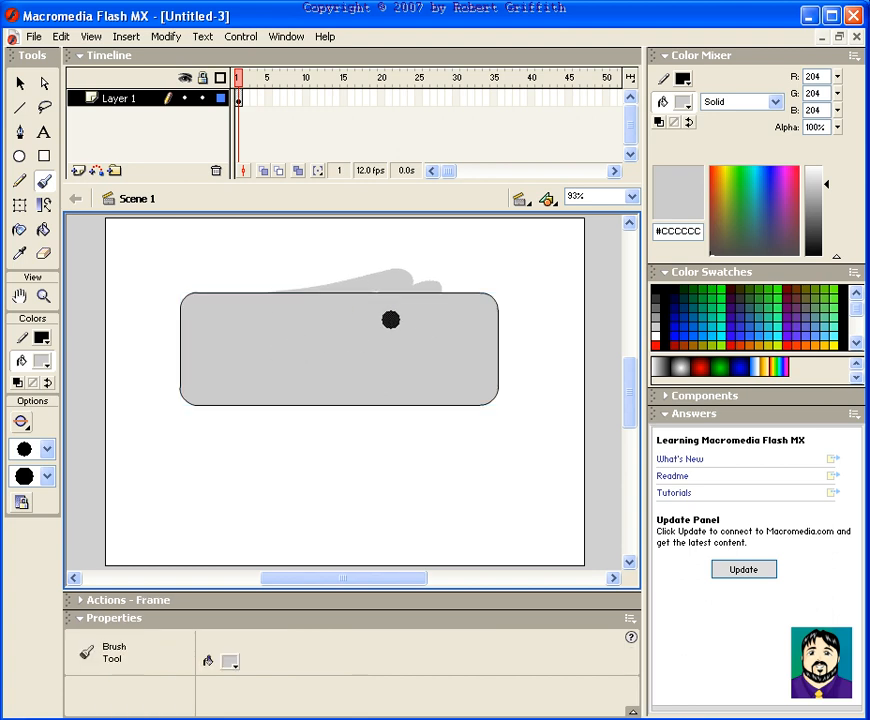
key("ctrl+z")
left_click(40, 361)
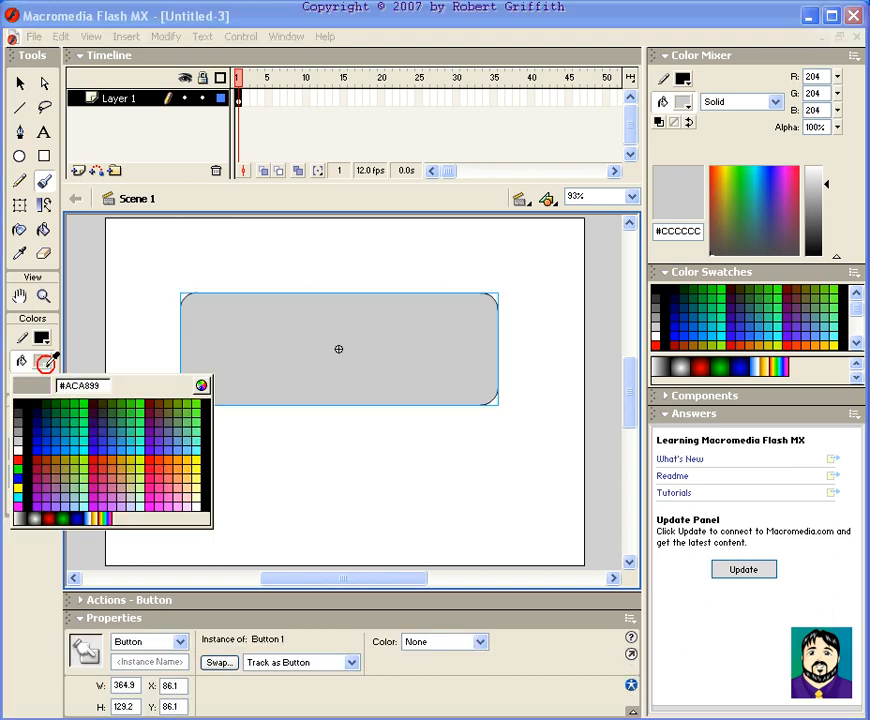
left_click(88, 428)
mouse_move(326, 260)
left_mouse_down()
mouse_move(340, 394)
mouse_move(390, 395)
left_mouse_up()
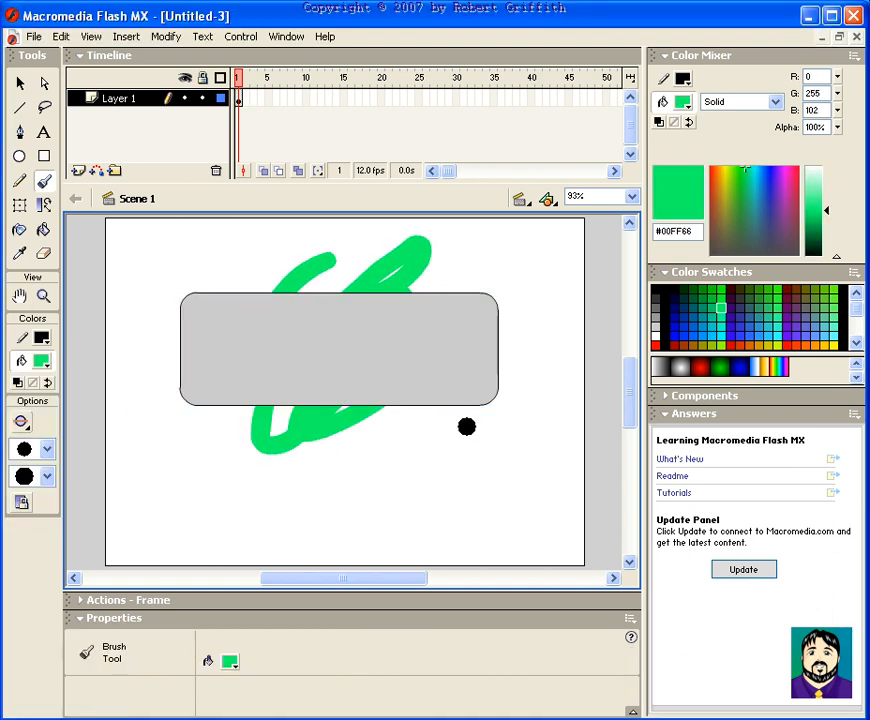
key("ctrl+z")
left_click(20, 83)
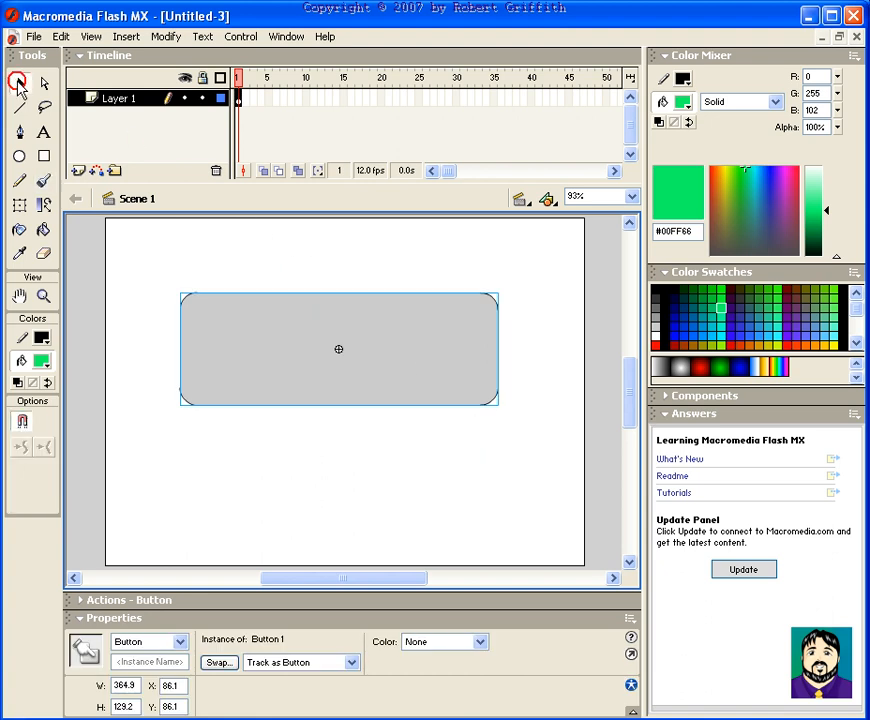
Open the Button 1 symbol for editing and deselect its shape
double_click(385, 341)
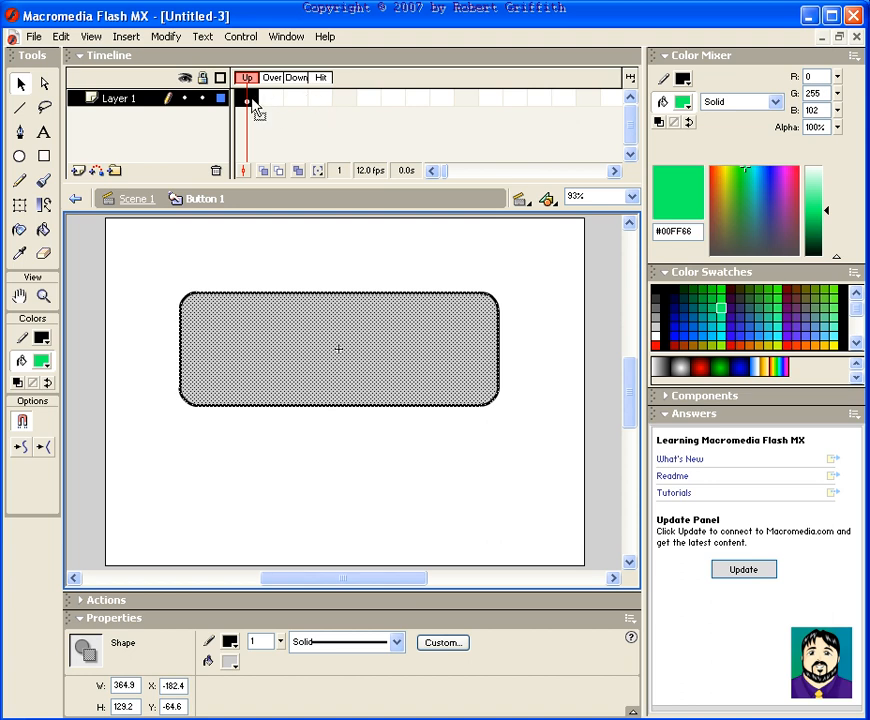
left_click(251, 104)
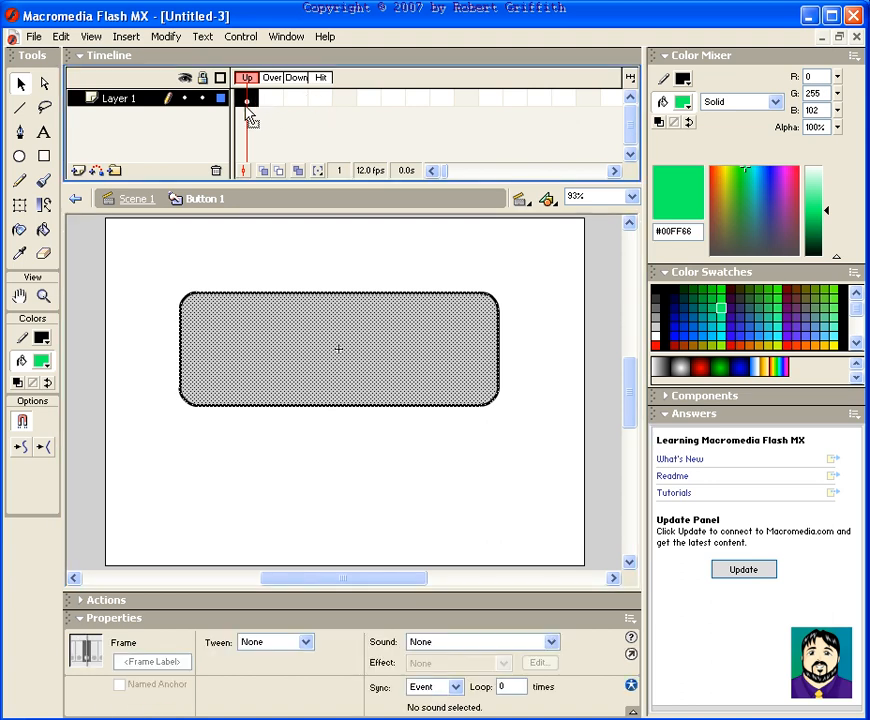
left_click(295, 250)
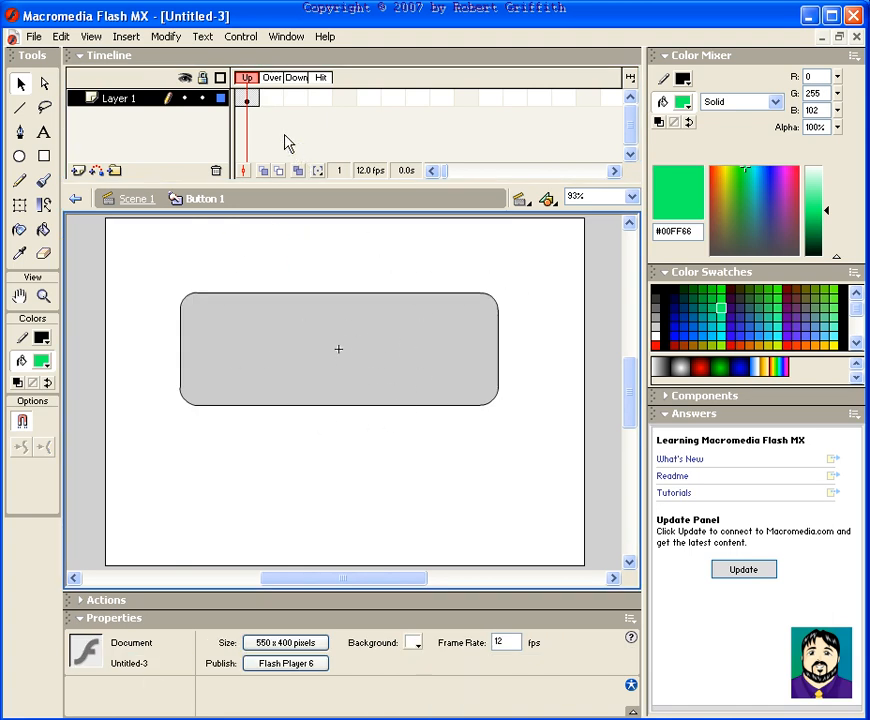
Insert a keyframe in the Over frame and fill its shape with blue #0000FF
left_click(272, 99)
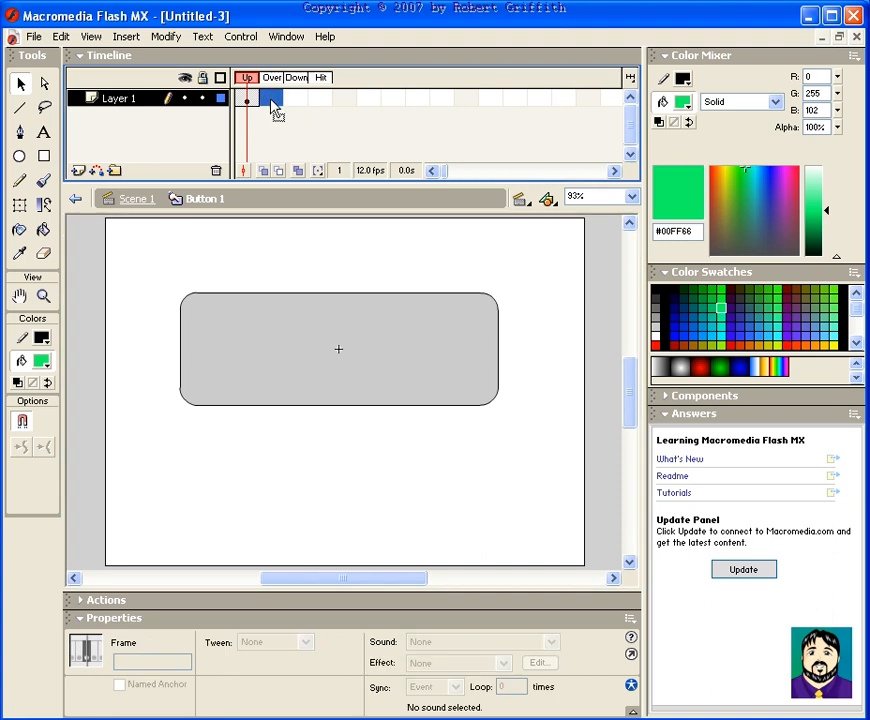
key("F6")
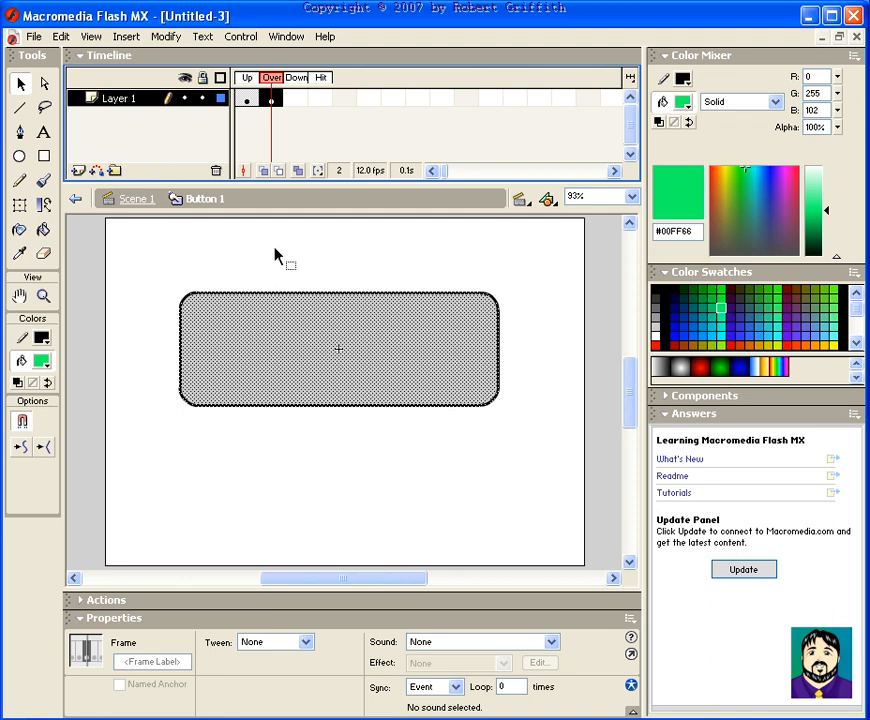
left_click(41, 361)
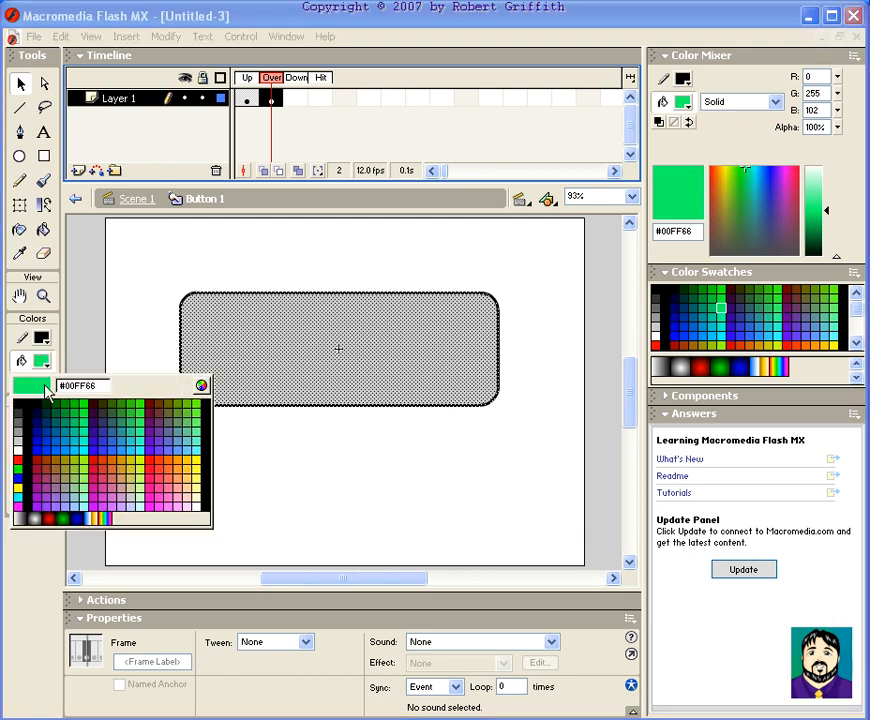
left_click(37, 449)
Insert a keyframe in the Down frame and fill its shape with red #FF0000
left_click(296, 98)
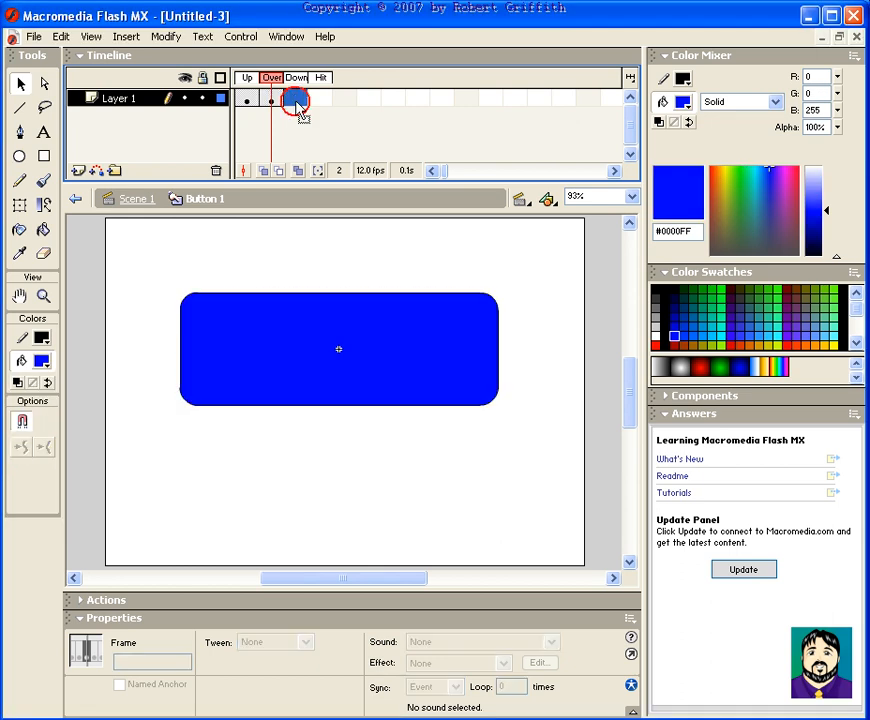
key("F6")
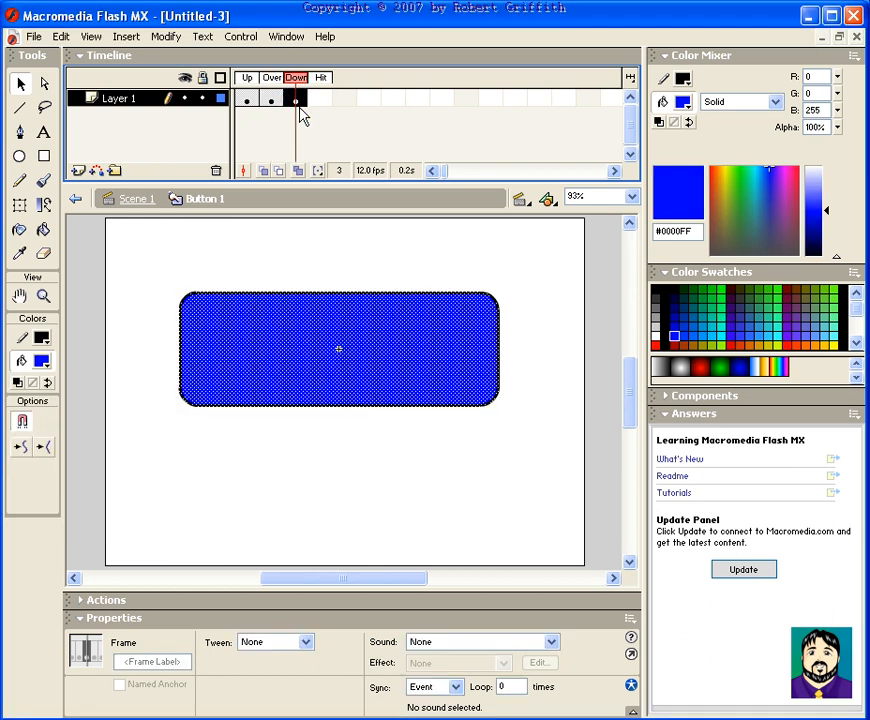
left_click(42, 363)
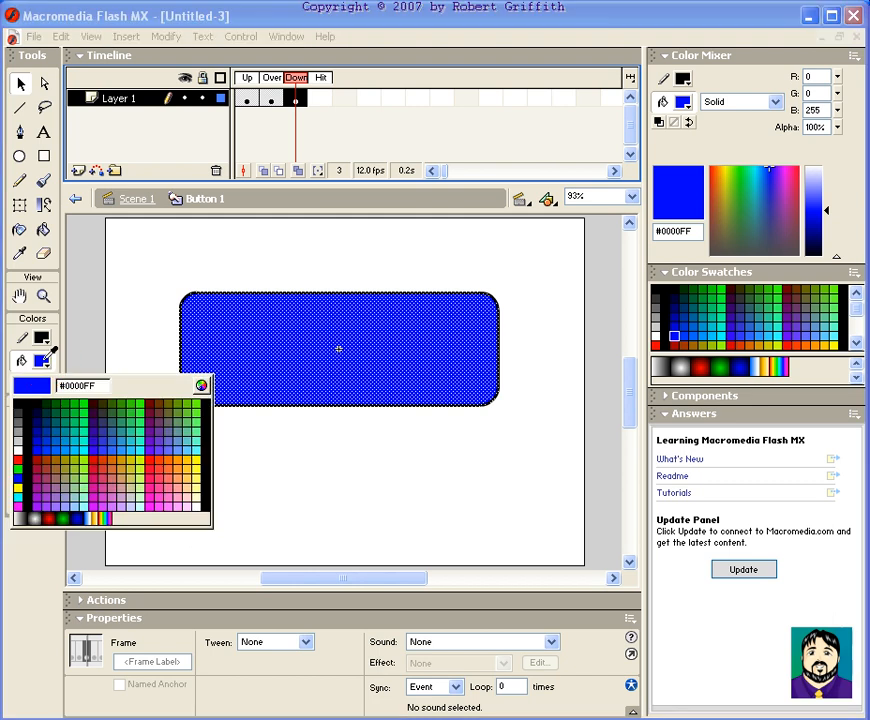
left_click(17, 459)
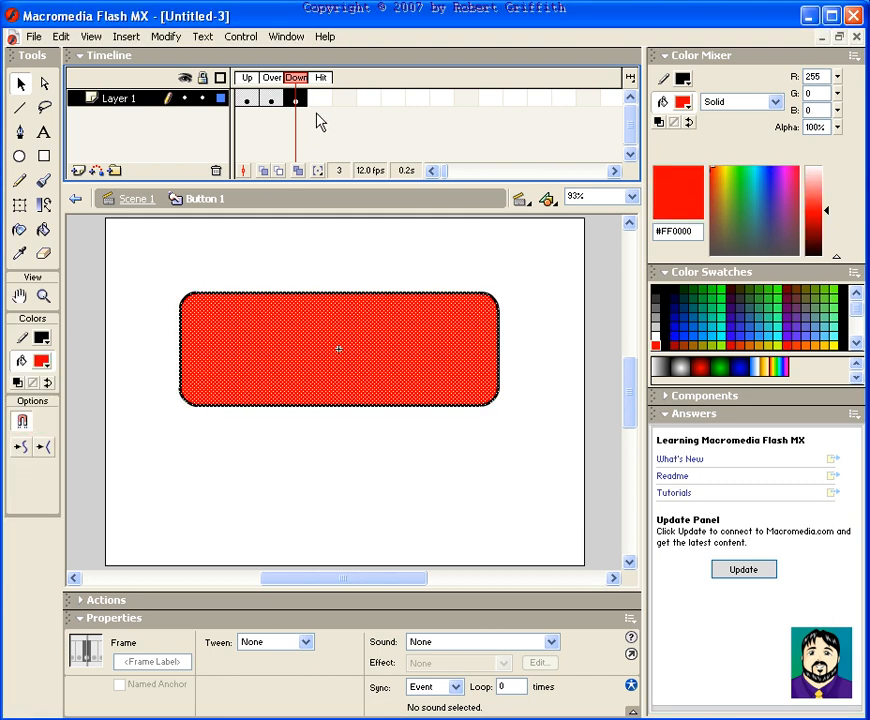
Insert a keyframe in the Hit frame and fill its shape with the rainbow linear gradient
left_click(318, 99)
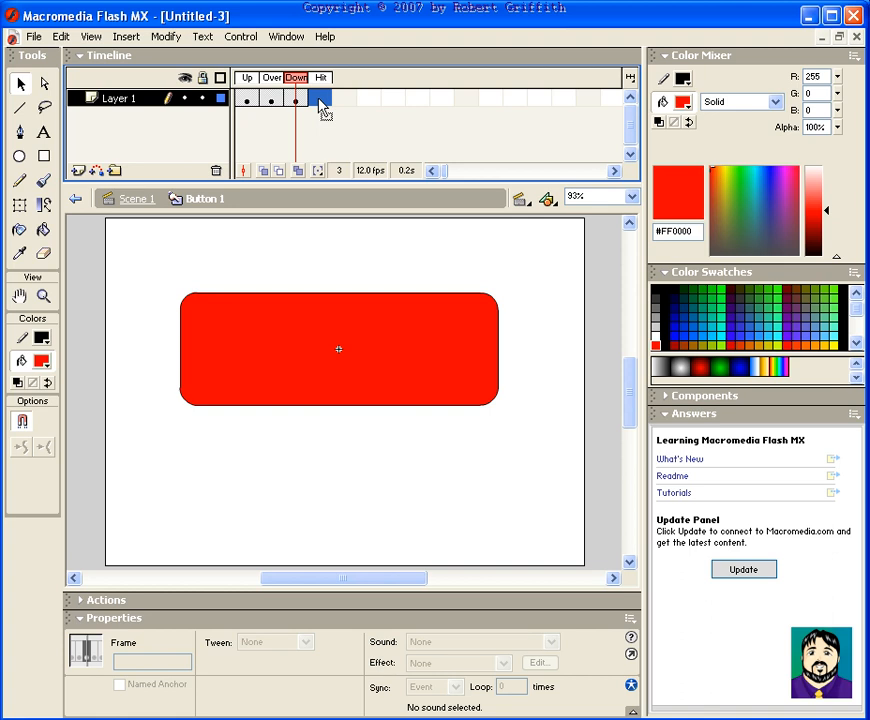
key("F6")
left_click(40, 361)
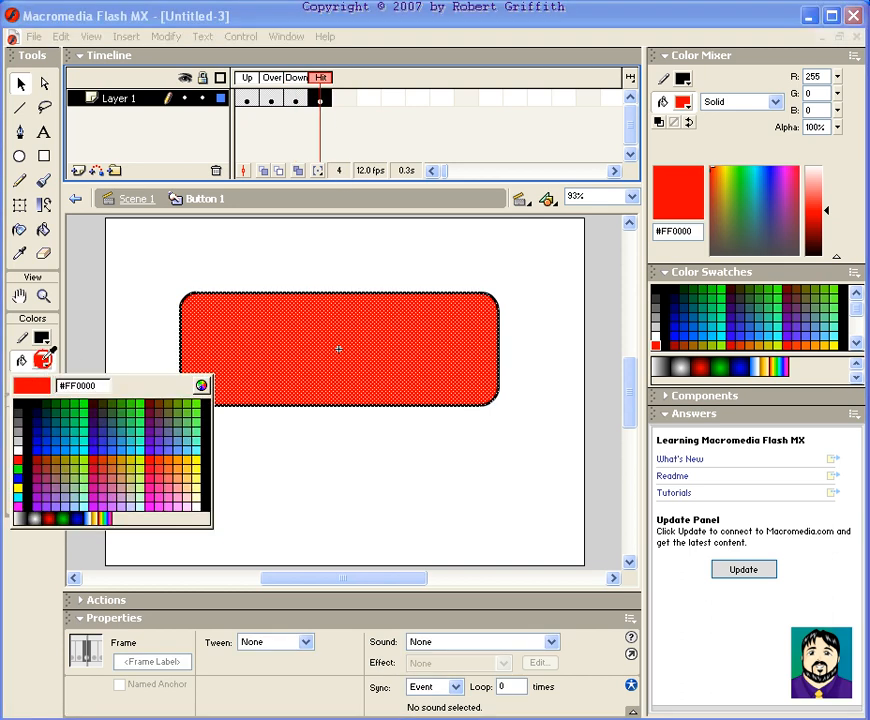
left_click(101, 515)
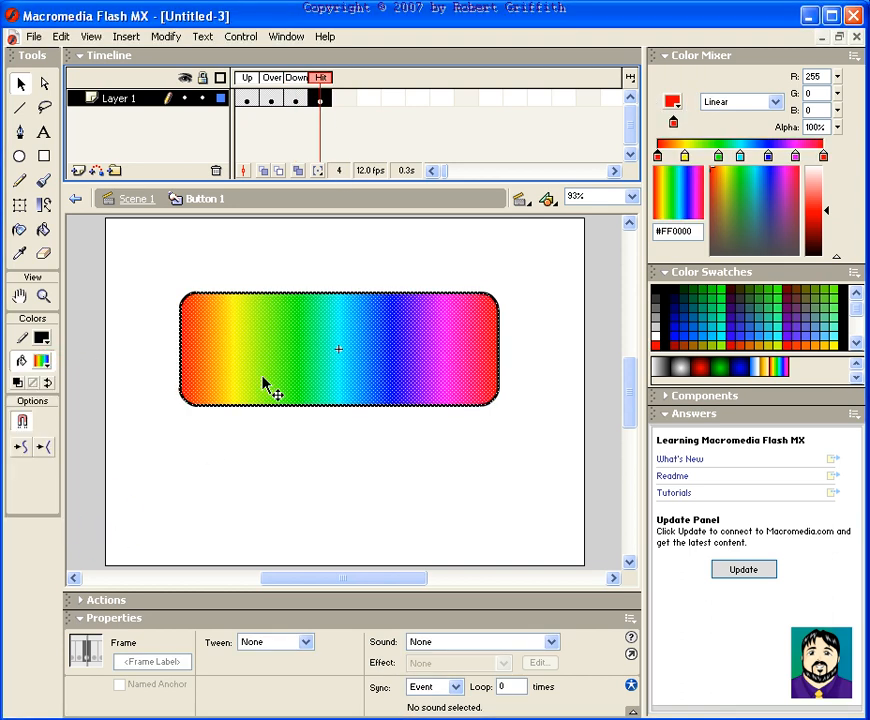
Delete the outline stroke from the Hit frame's shape
left_click(364, 246)
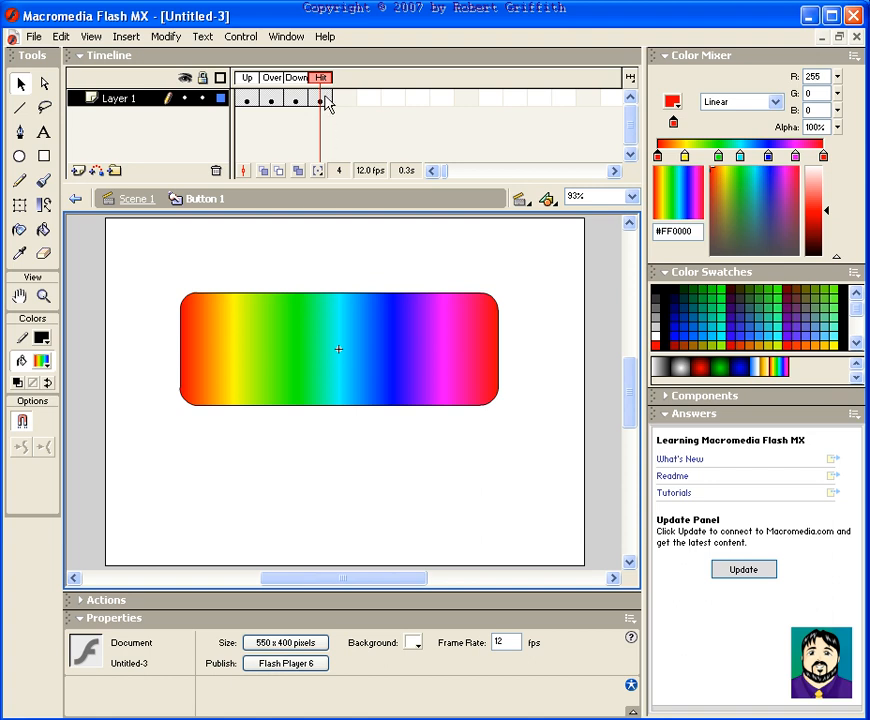
double_click(327, 294)
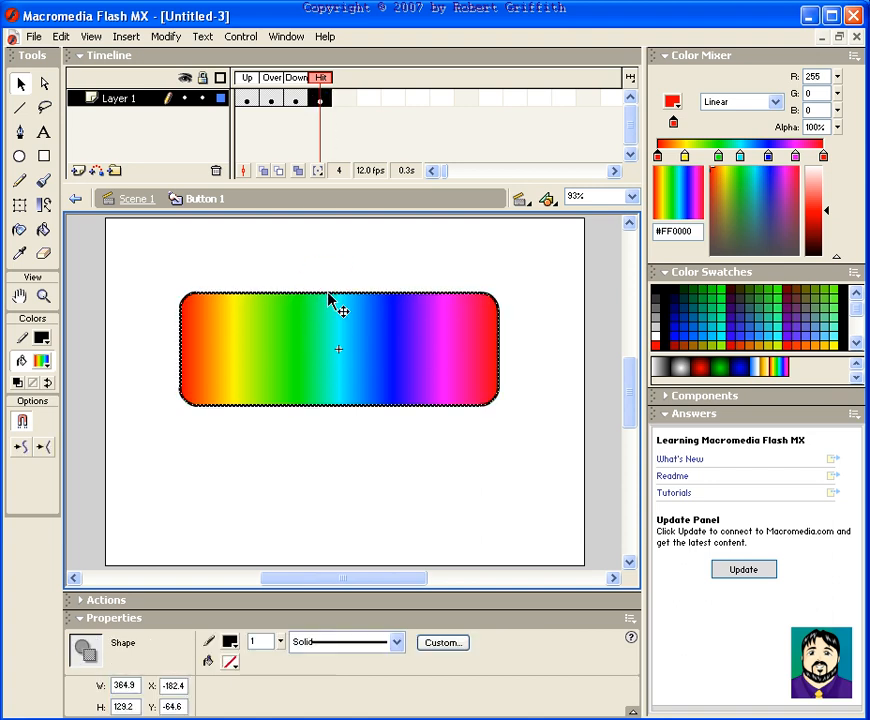
key("Delete")
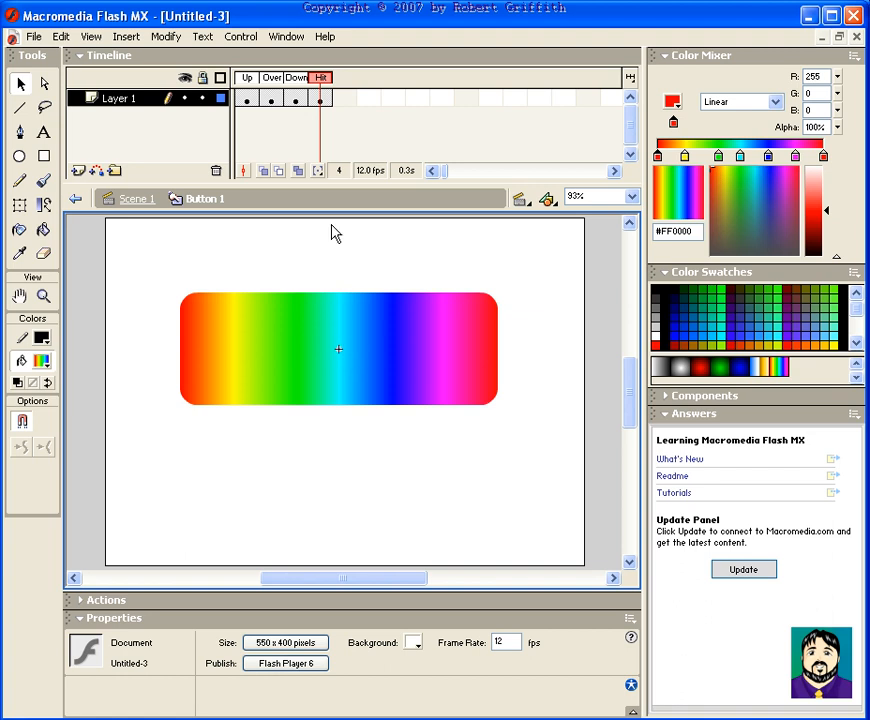
Step back through the Down, Over and Up frames to review each button state
left_click(296, 101)
left_click(271, 101)
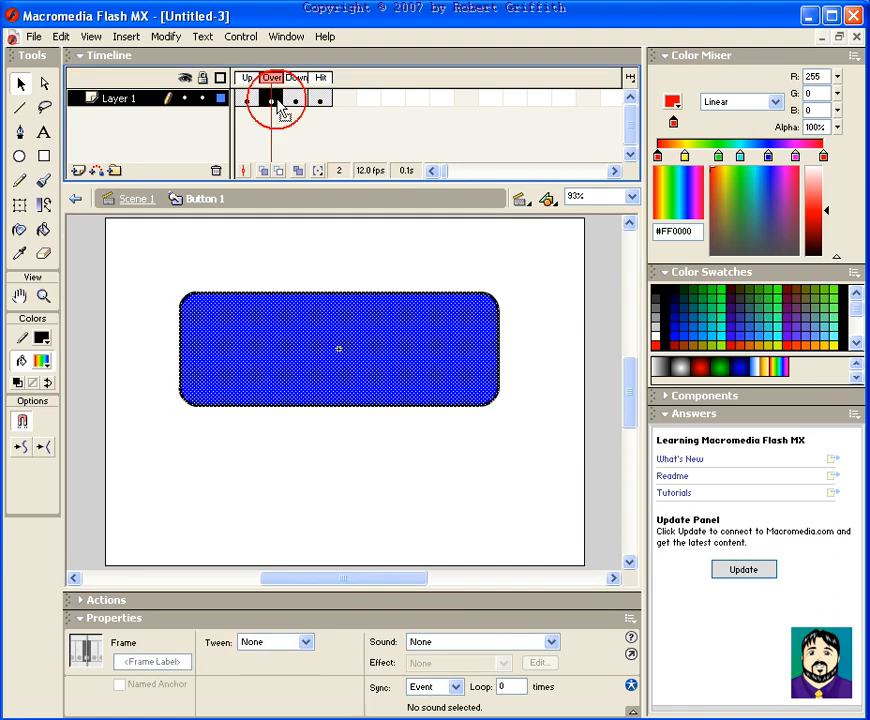
left_click(256, 101)
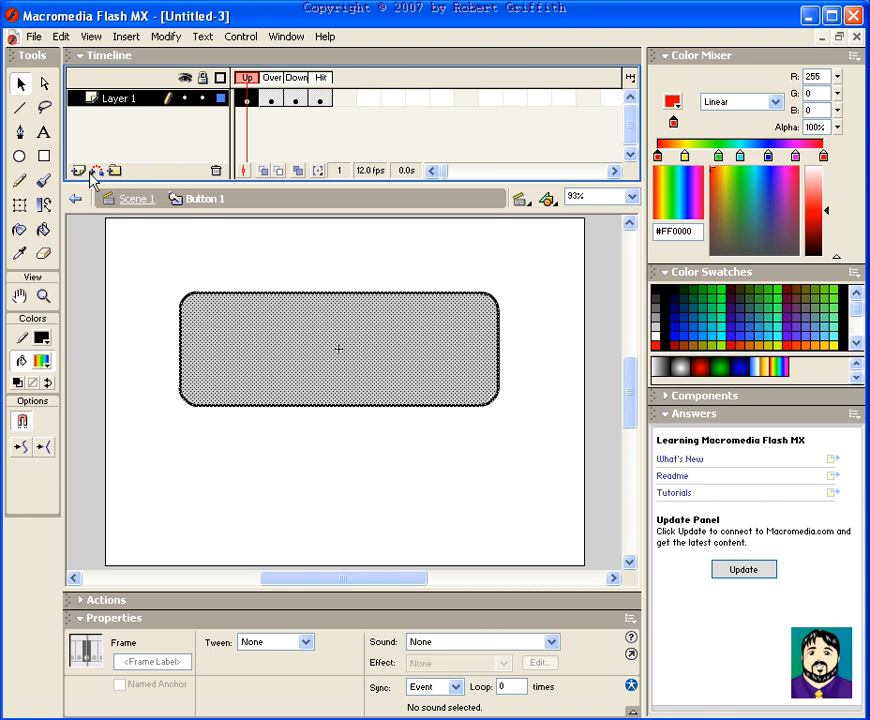
Add a new layer and enter the text CLICK ME on the button in its Up frame
left_click(75, 172)
left_click(247, 101)
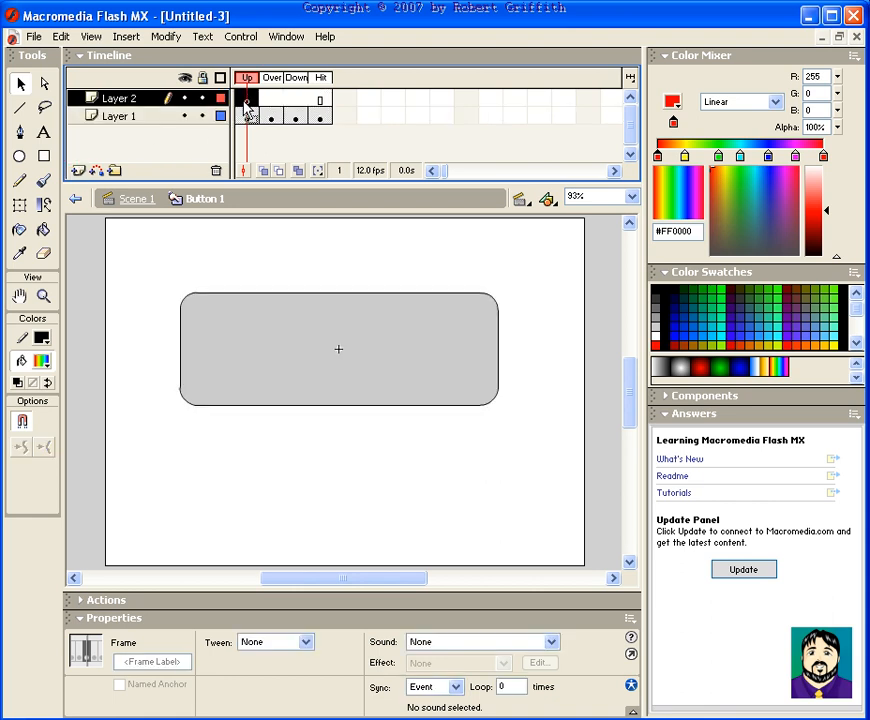
left_click(43, 132)
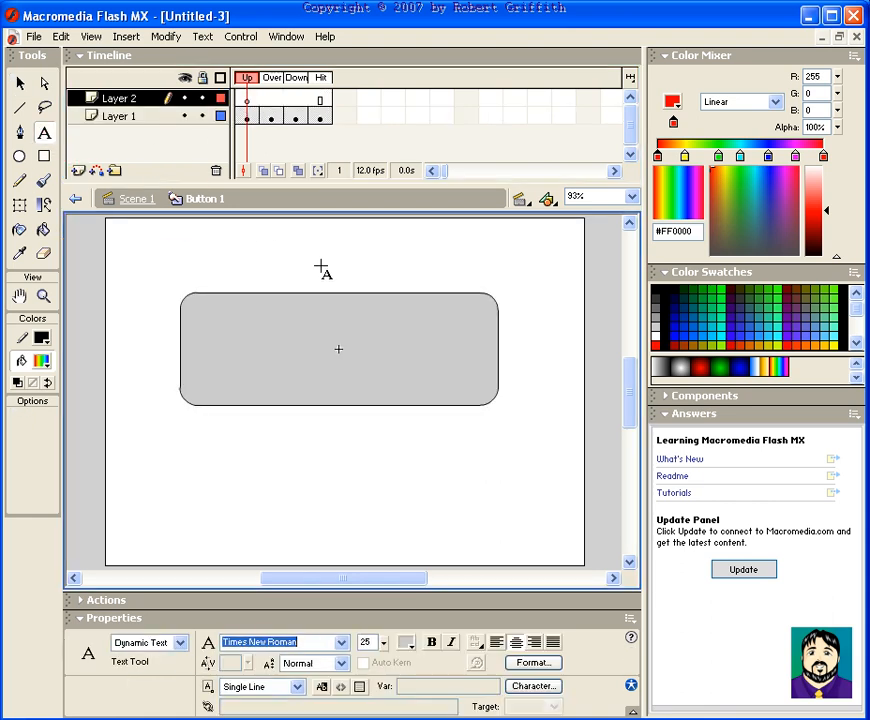
left_click(339, 349)
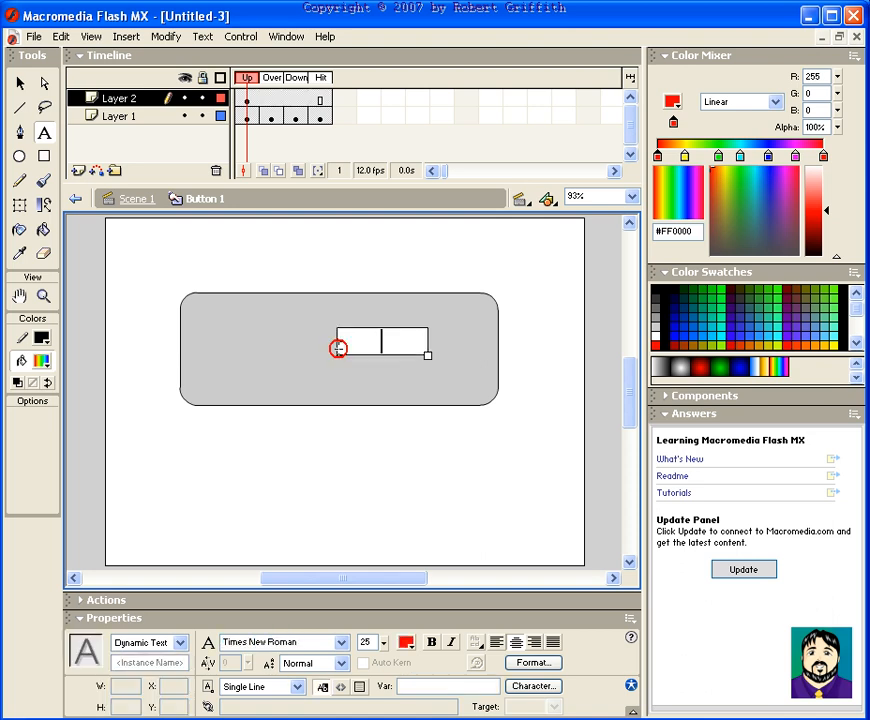
type("CLICK ME")
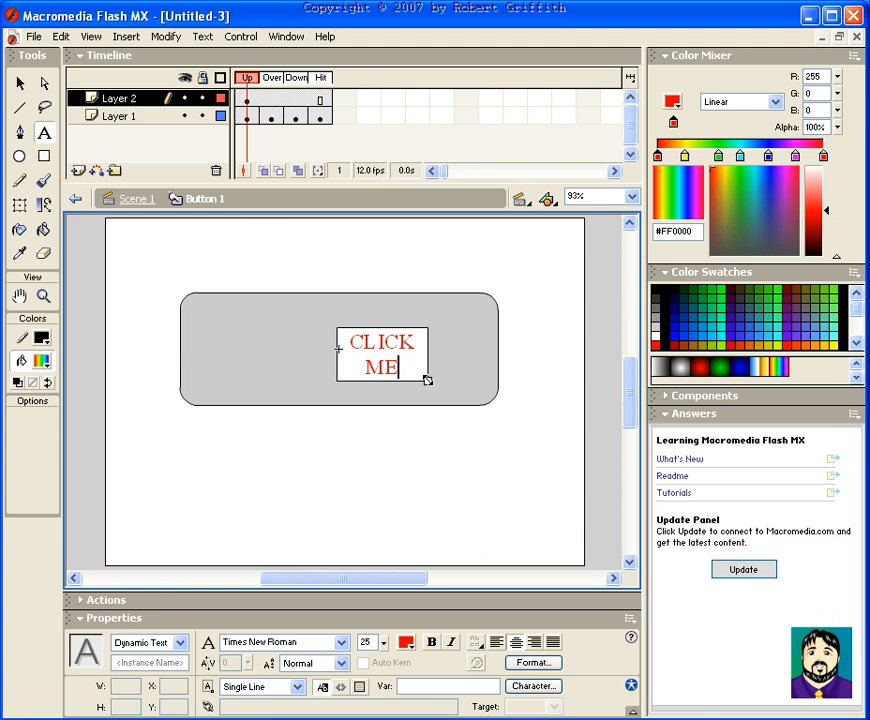
Widen the text box to a single line and set the CLICK ME text size to 68
left_click_drag(428, 379, 436, 380)
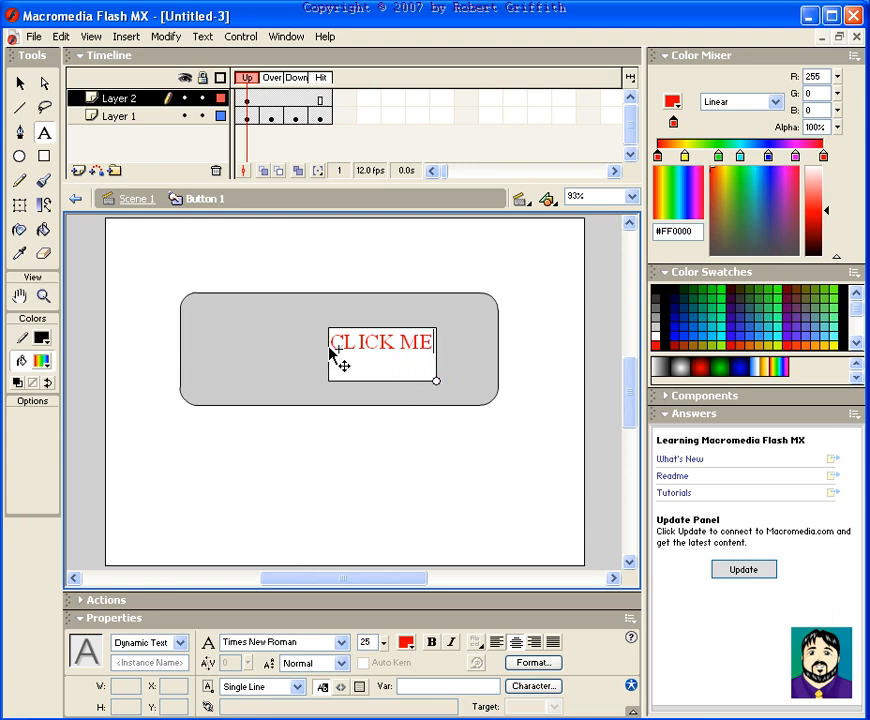
left_click_drag(383, 642, 387, 617)
double_click(394, 344)
double_click(393, 343)
left_click_drag(385, 643, 386, 594)
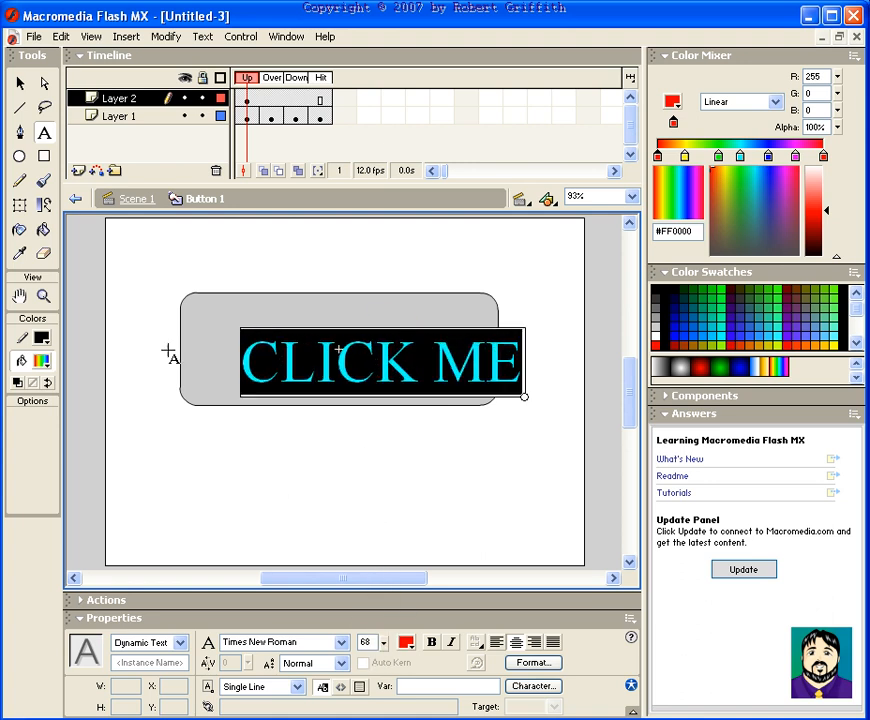
Move the CLICK ME text so it sits centred on the button
left_click(20, 83)
left_click_drag(348, 377, 307, 369)
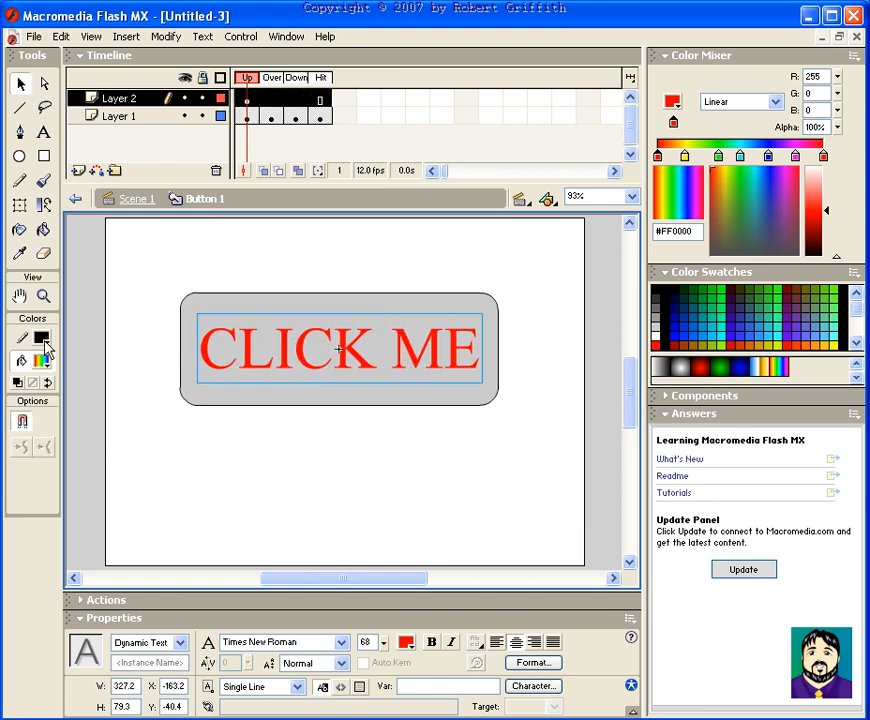
Set the CLICK ME text colour to black
left_click(41, 364)
left_click(21, 401)
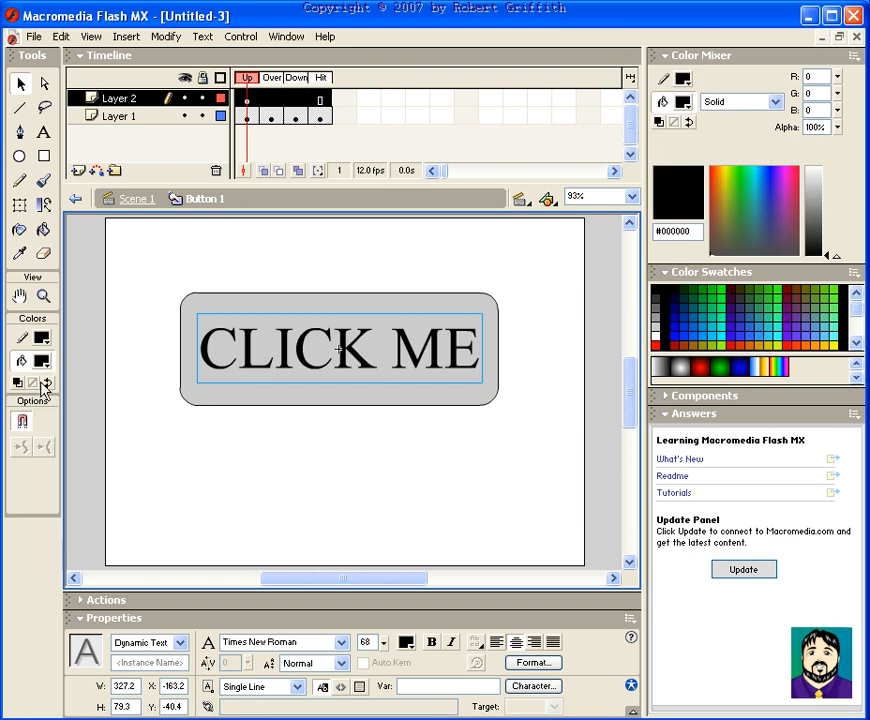
left_click(207, 245)
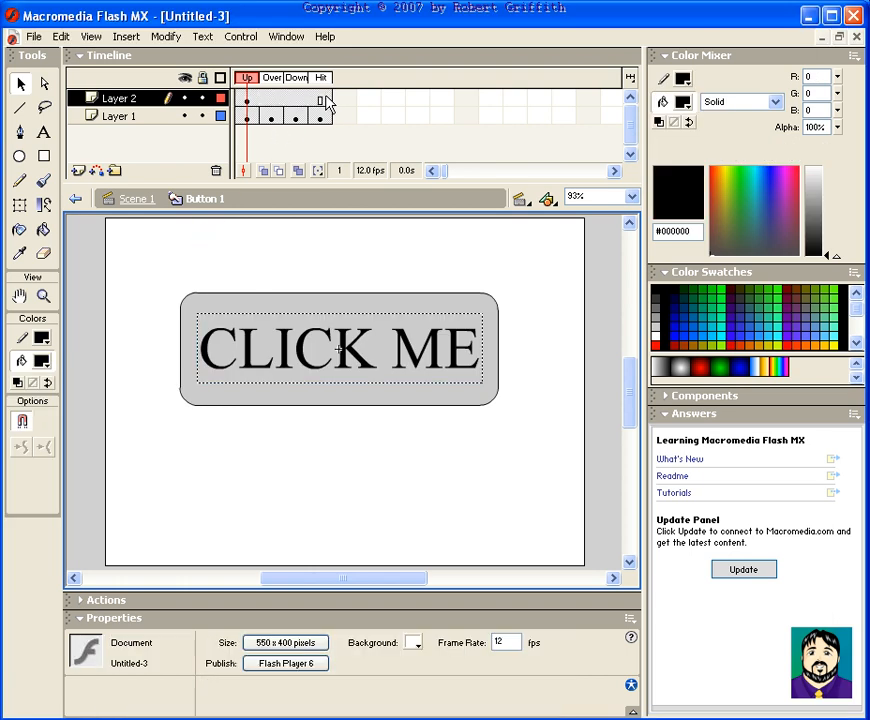
Return to Scene 1 and test the button in a movie preview, then close the preview
left_click(139, 199)
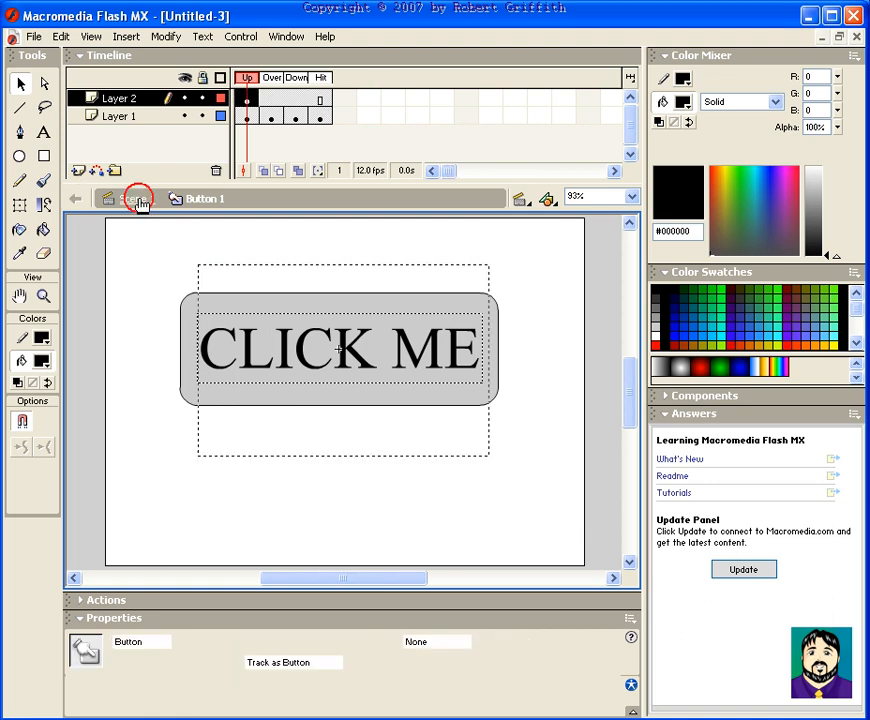
left_click(406, 254)
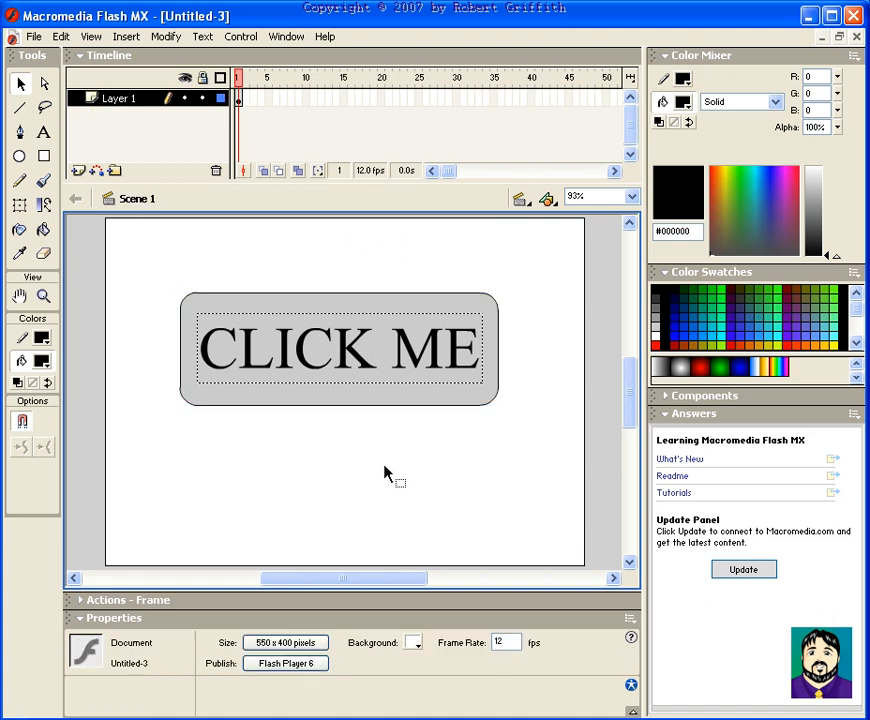
key("ctrl+Return")
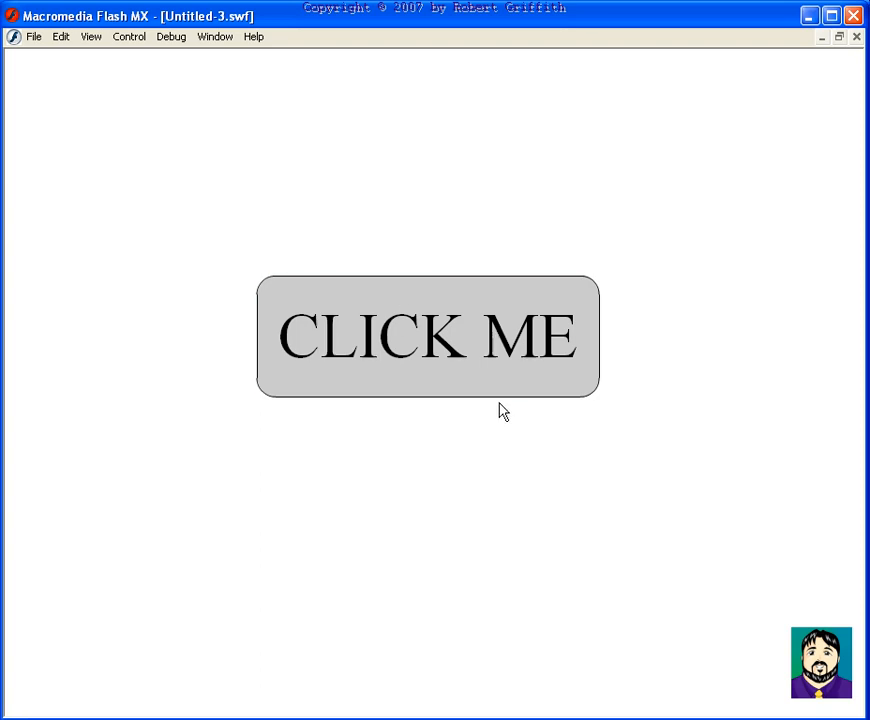
left_click(498, 402)
left_click(856, 40)
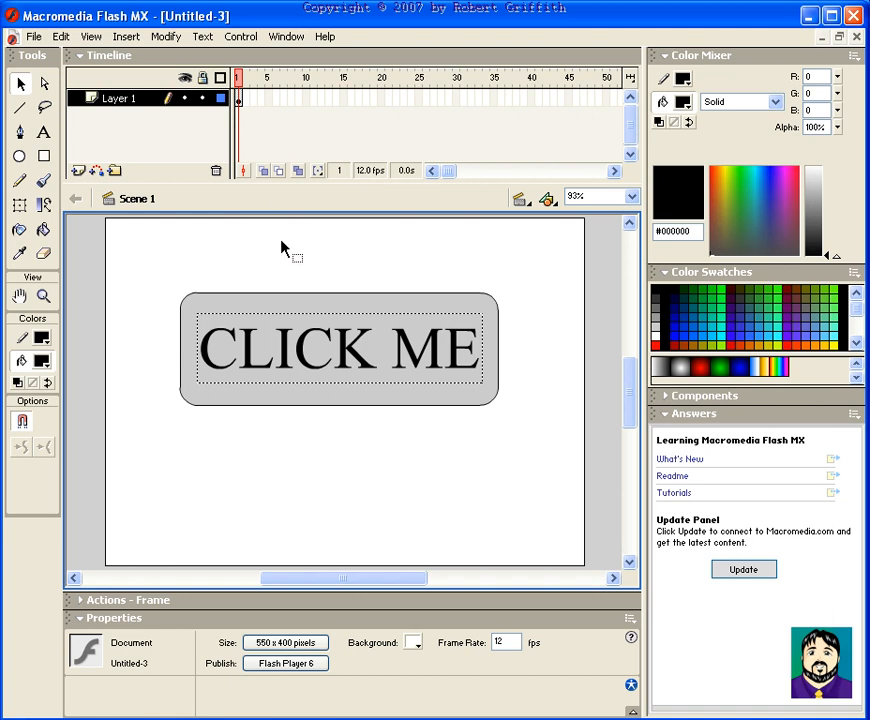
Break the CLICK ME text apart twice inside the button symbol so it becomes shapes
double_click(286, 297)
left_click(320, 329)
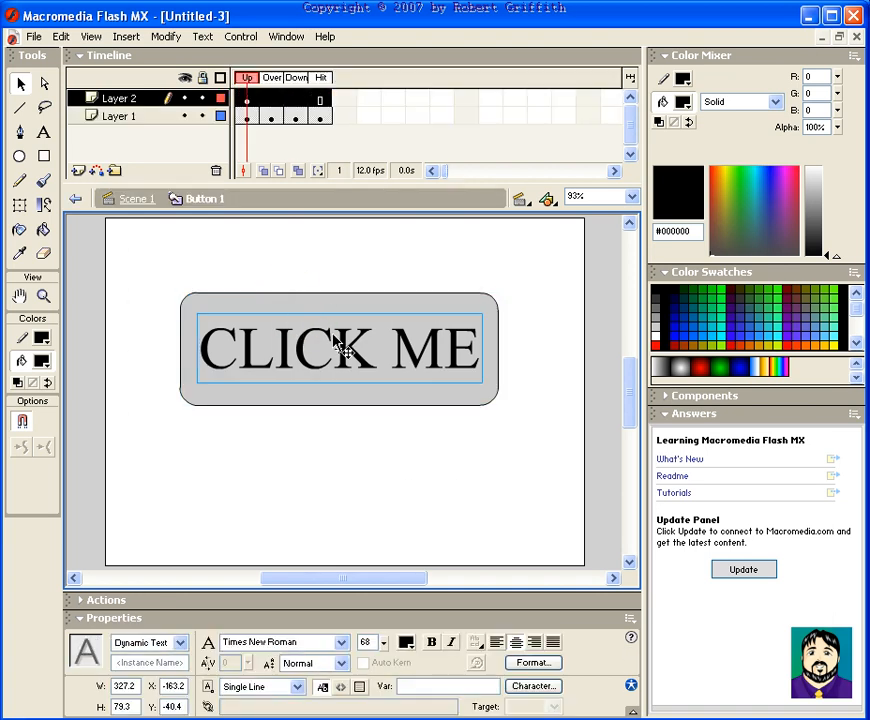
left_click(165, 36)
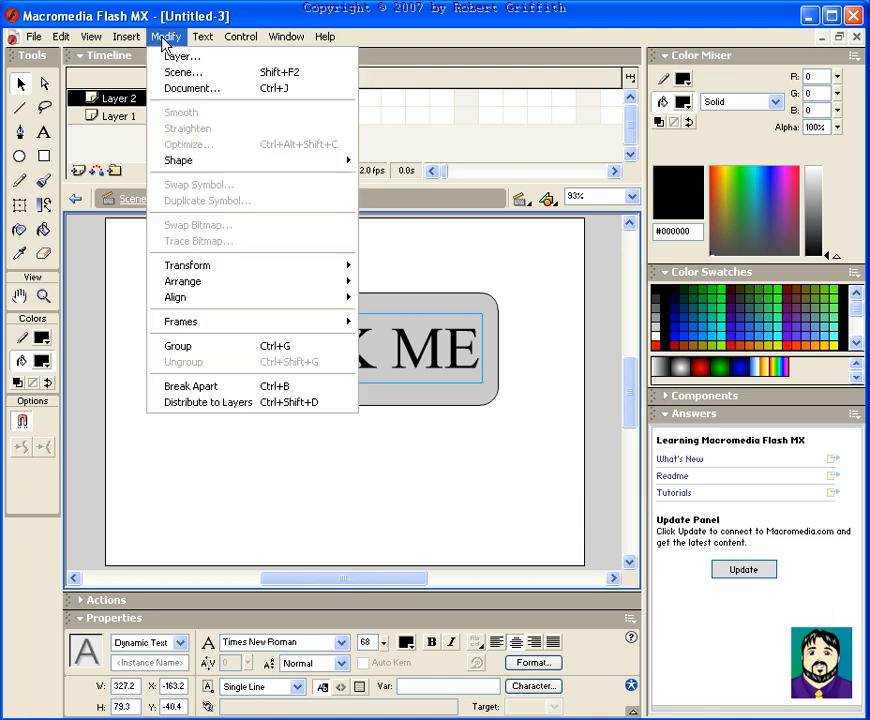
left_click(285, 386)
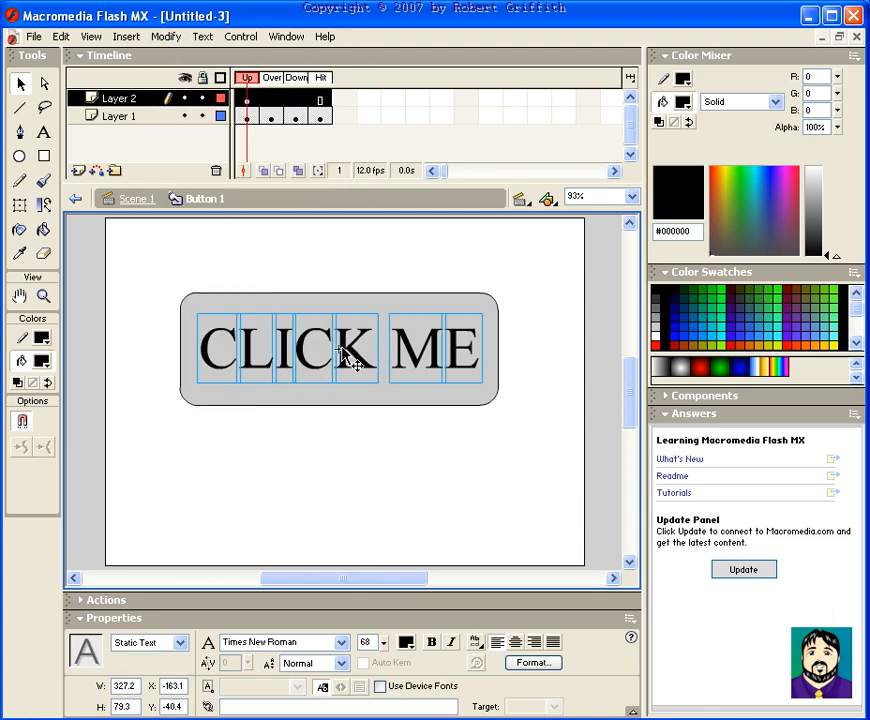
left_click(168, 37)
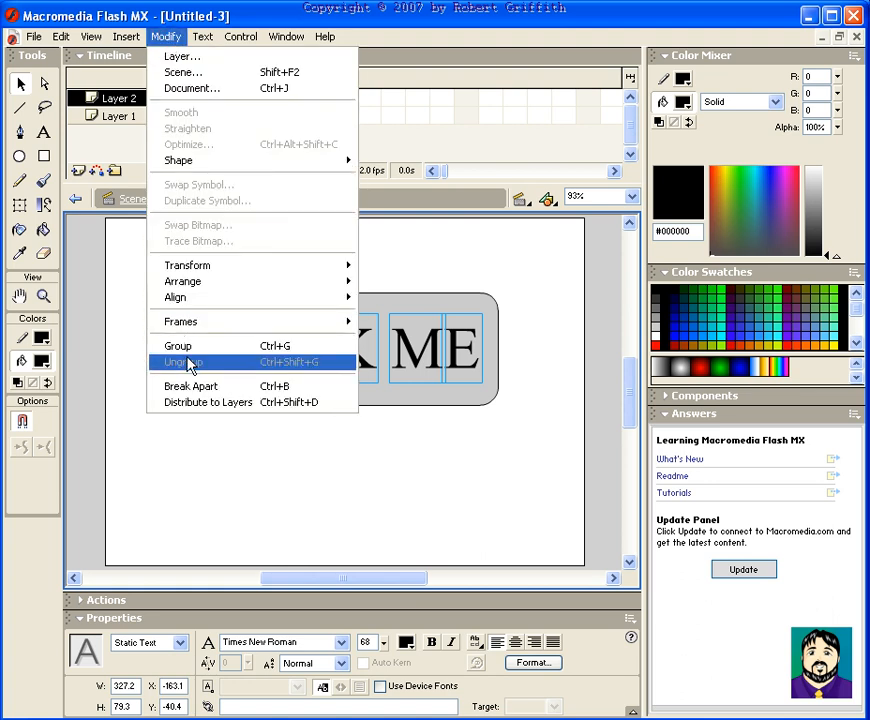
left_click(188, 388)
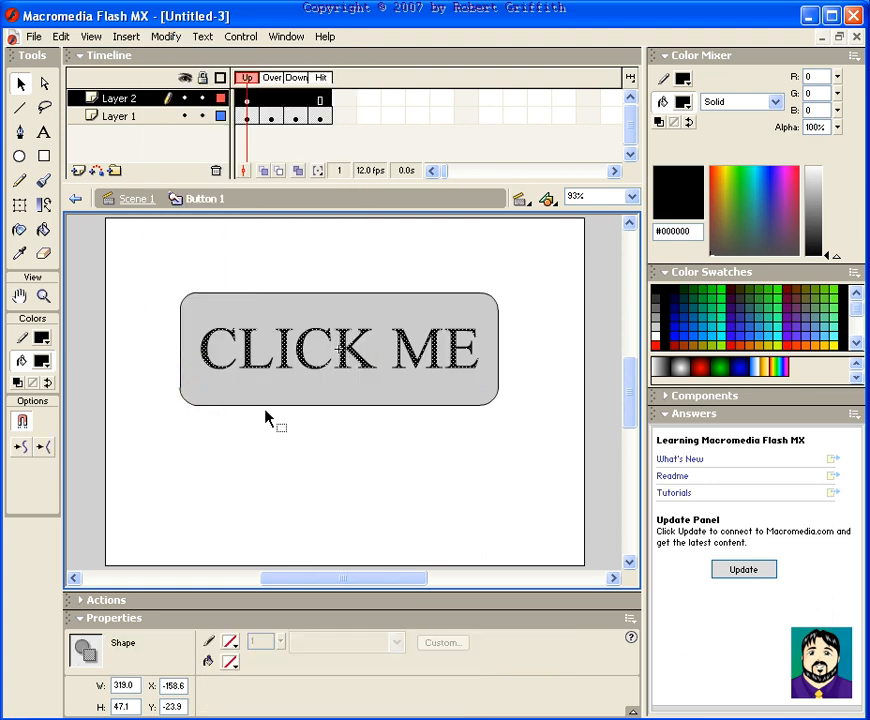
left_click(360, 262)
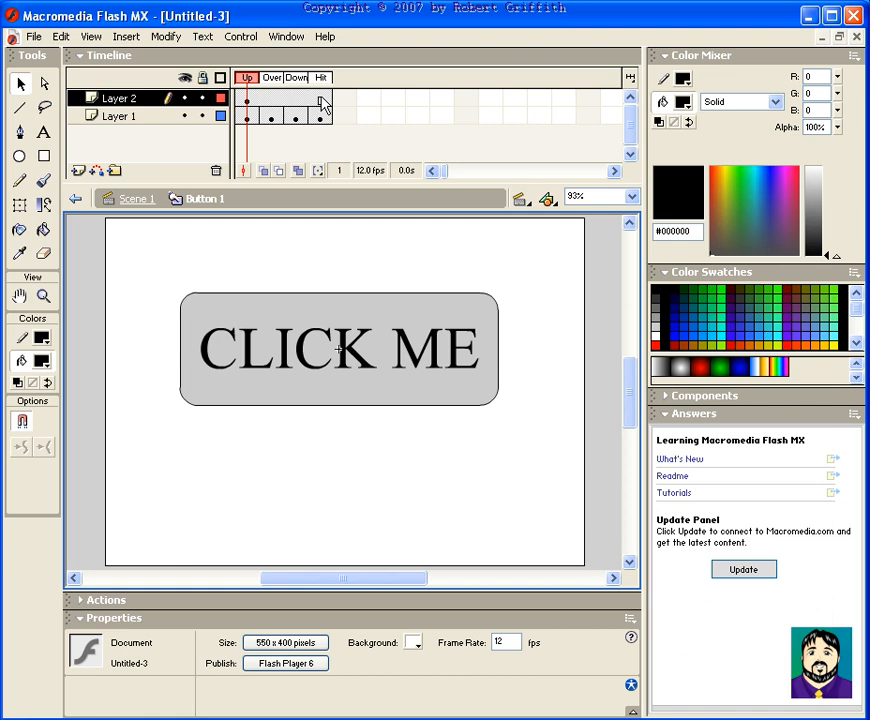
Return to Scene 1 and test the movie again, then close the preview
left_click(138, 200)
key("ctrl+Return")
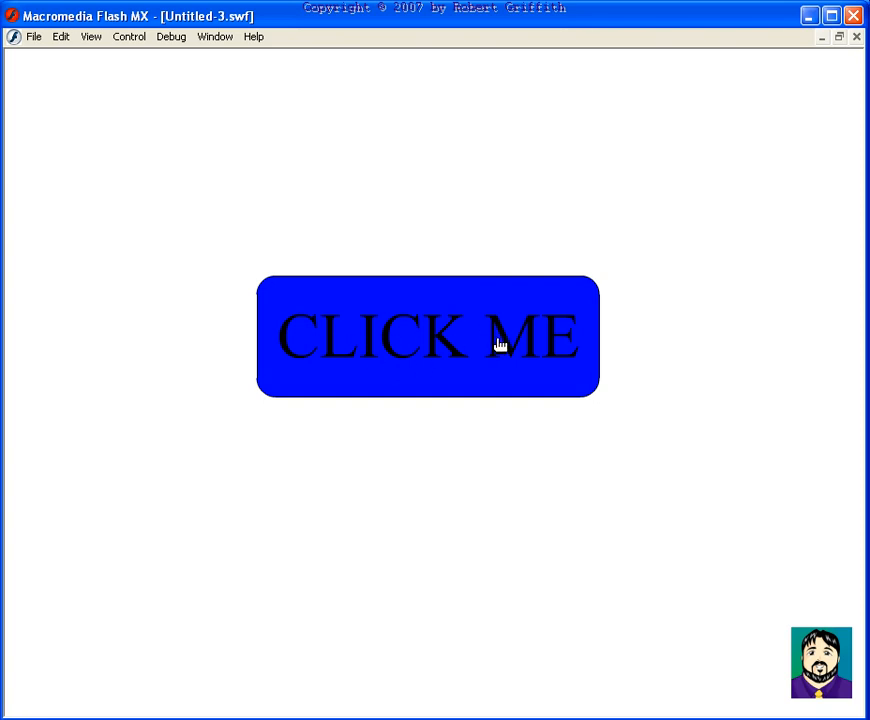
left_click(856, 37)
left_click(515, 250)
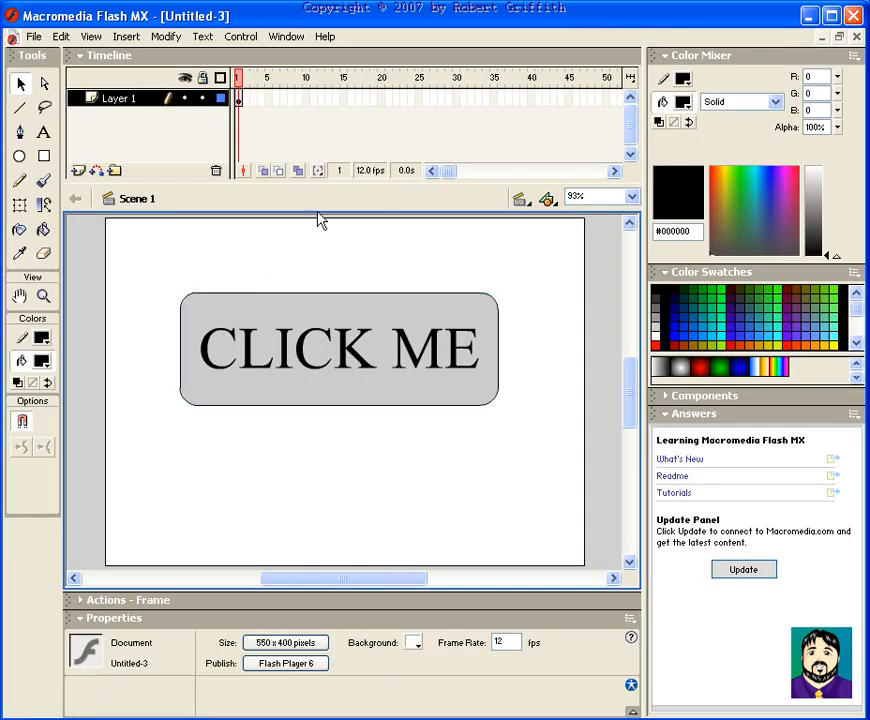
Enter the button symbol for editing and open the Sounds common library
left_click(346, 305)
double_click(346, 305)
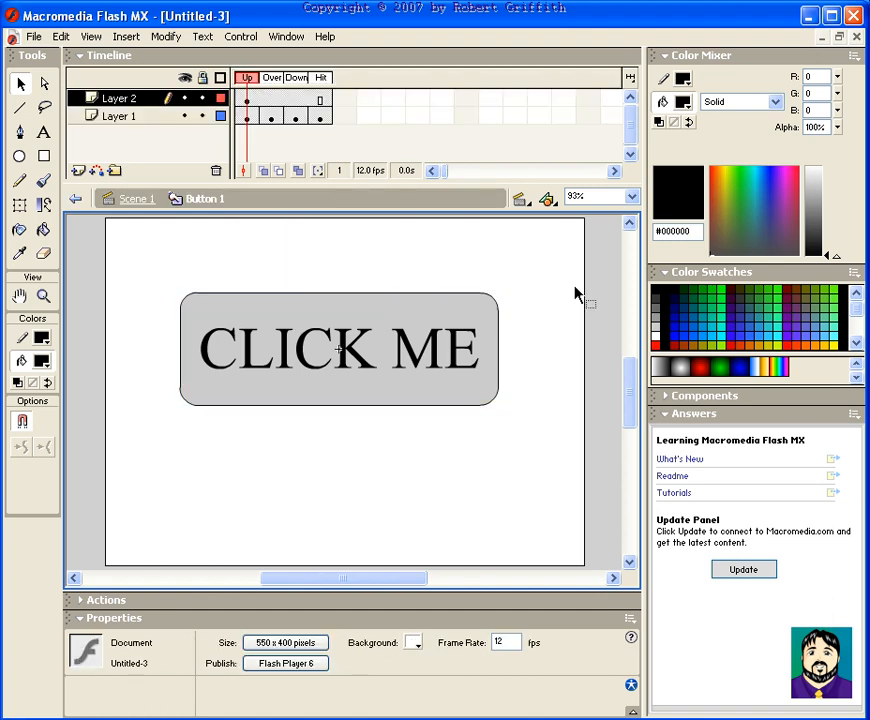
left_click(286, 37)
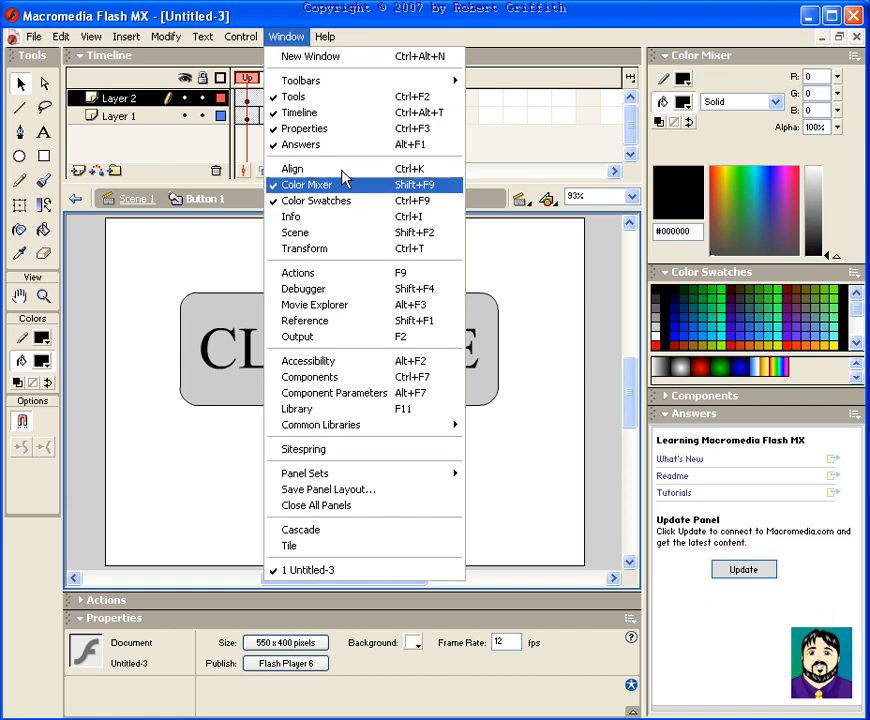
mouse_move(420, 425)
left_click(509, 457)
left_click_drag(621, 260, 646, 159)
left_click_drag(702, 390, 771, 563)
mouse_move(766, 364)
left_mouse_down()
mouse_move(763, 406)
mouse_move(763, 351)
left_mouse_up()
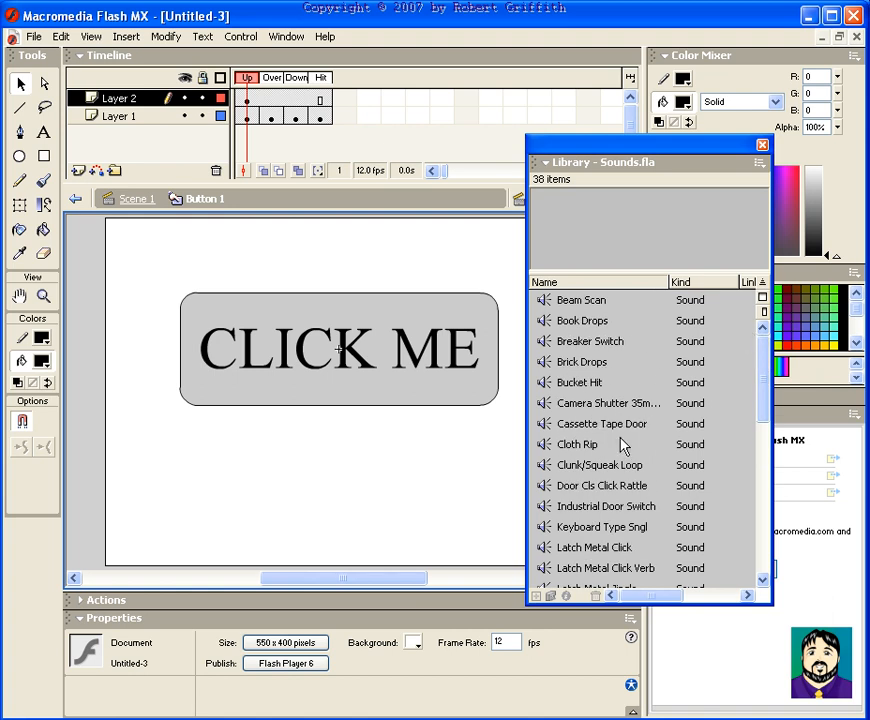
Add the Cloth Rip sound to Layer 1's Over frame and preview it
left_click(272, 120)
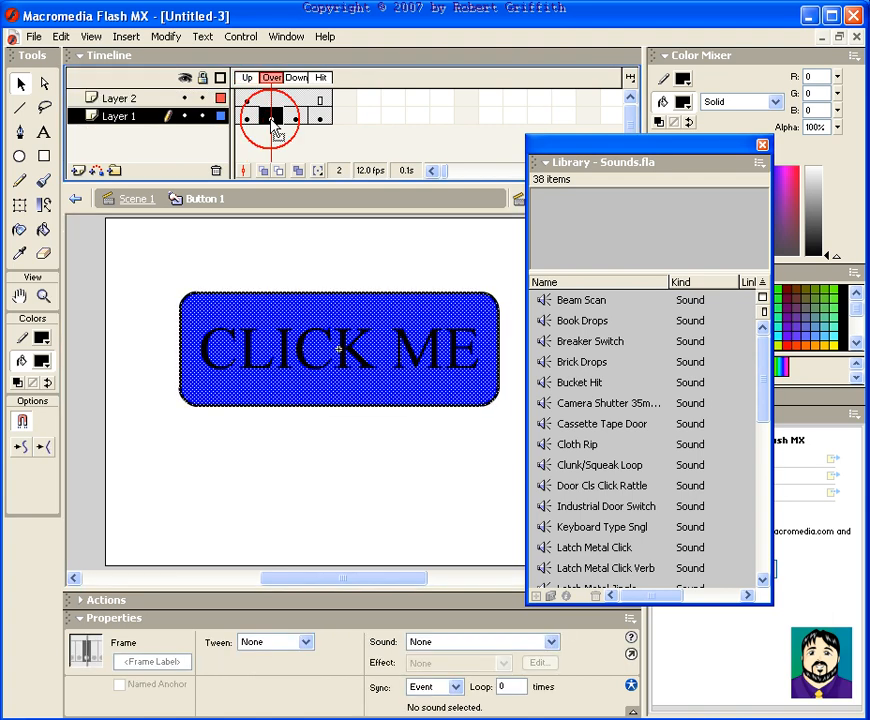
left_click_drag(560, 445, 394, 431)
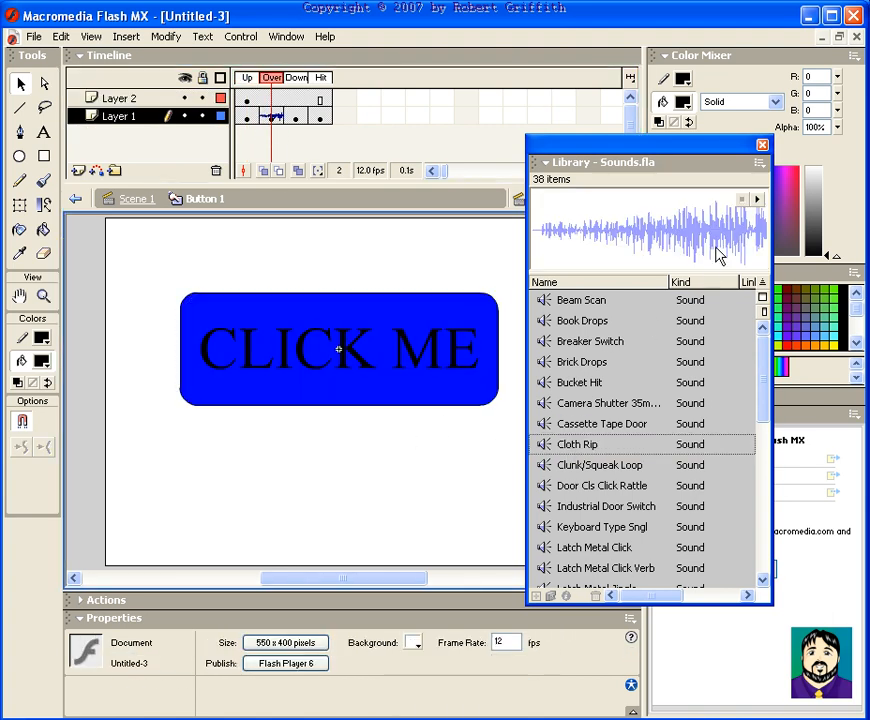
left_click(758, 200)
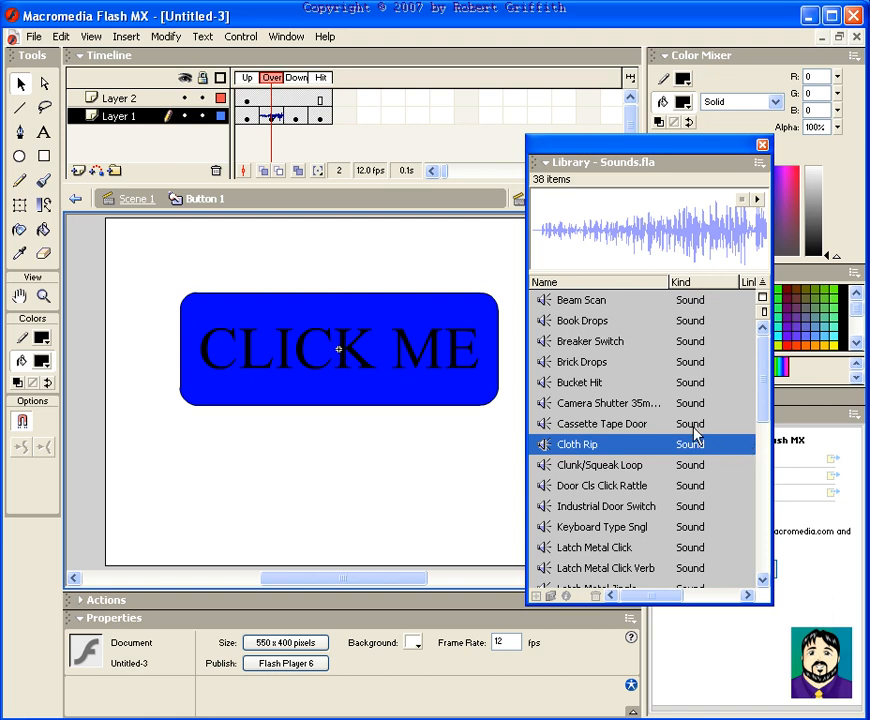
Add the Clunk/Squeak Loop sound to Layer 1's Down frame
left_click(296, 117)
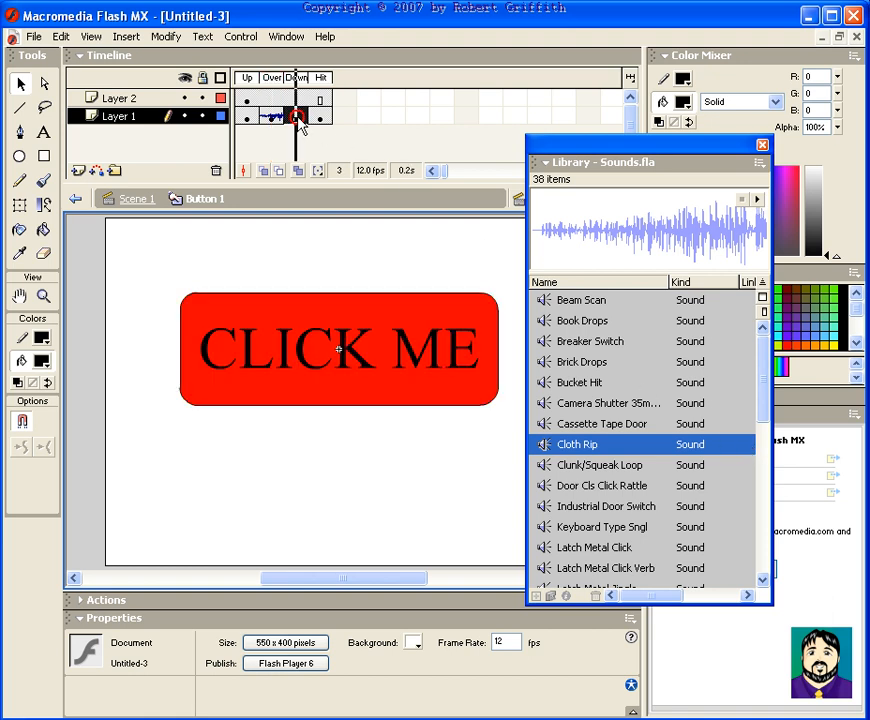
left_click(546, 465)
left_click_drag(484, 463, 394, 456)
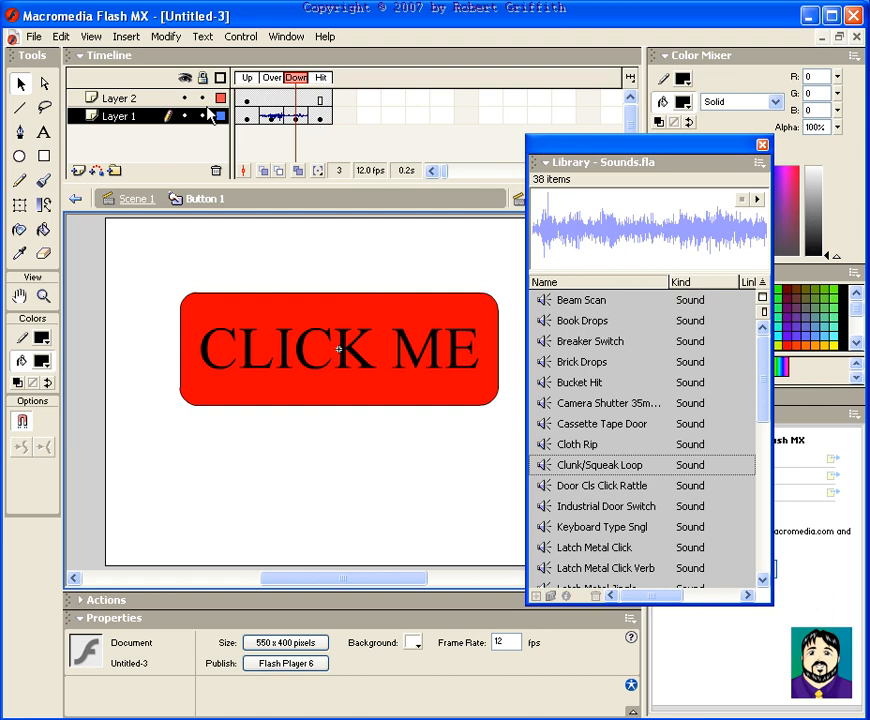
Test the movie and try the button's sounds, then close the preview
key("ctrl+Return")
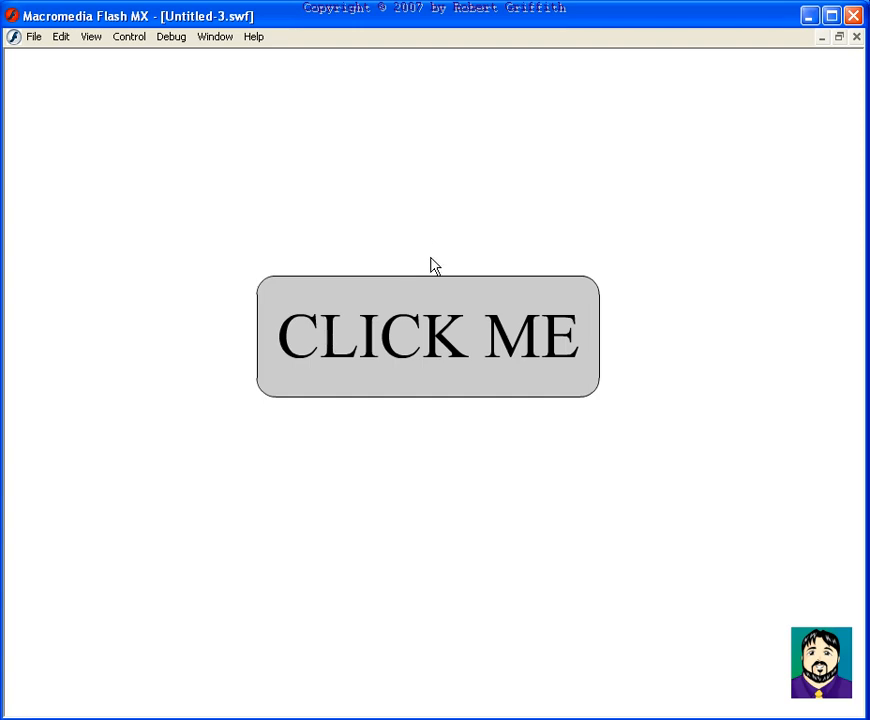
left_click(433, 296)
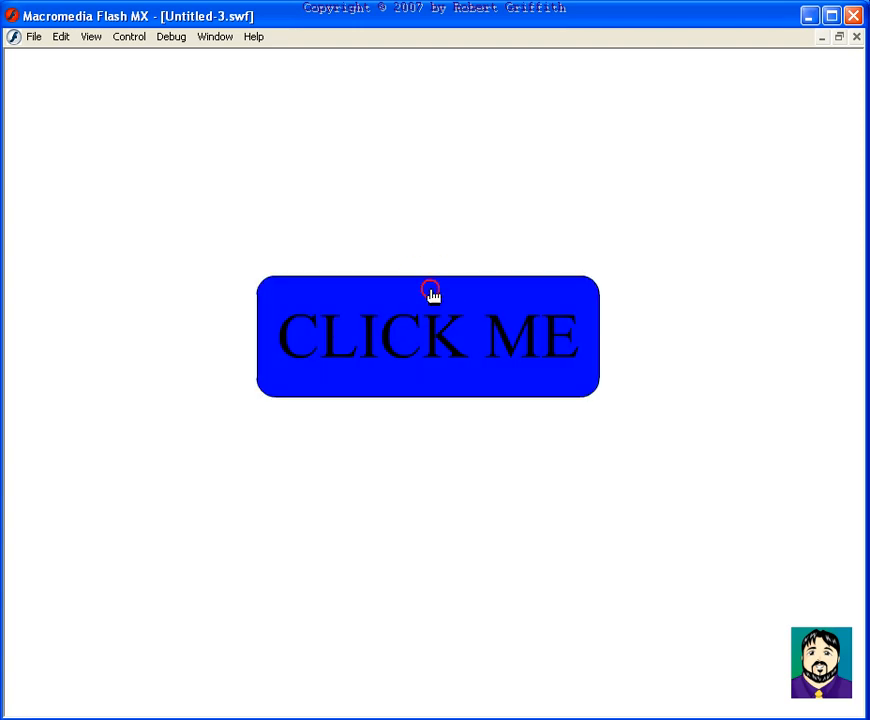
left_click(858, 38)
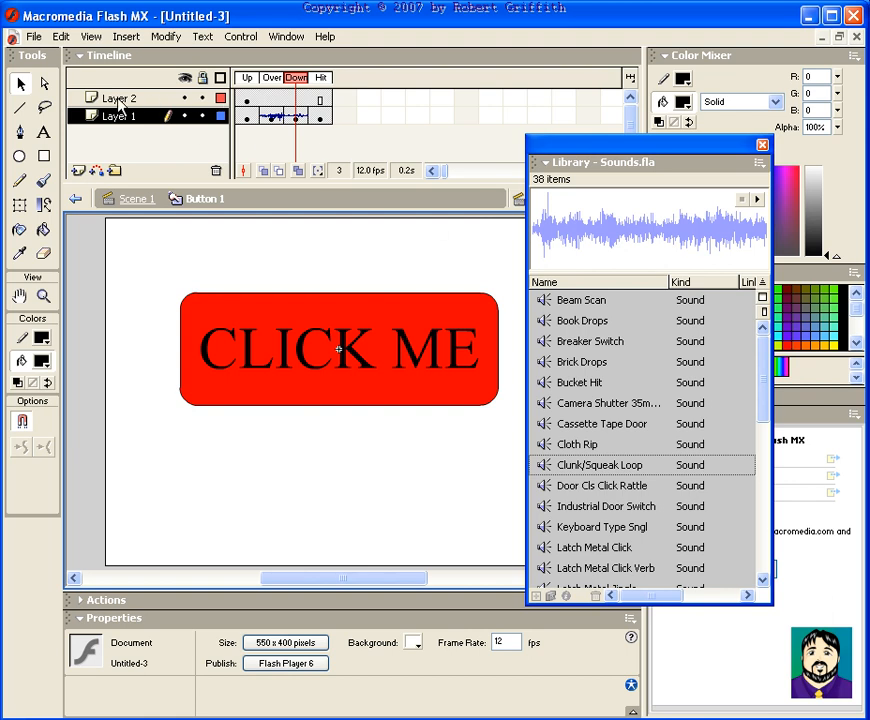
Return to Scene 1 and scale the button instance down to a much smaller size
left_click(137, 200)
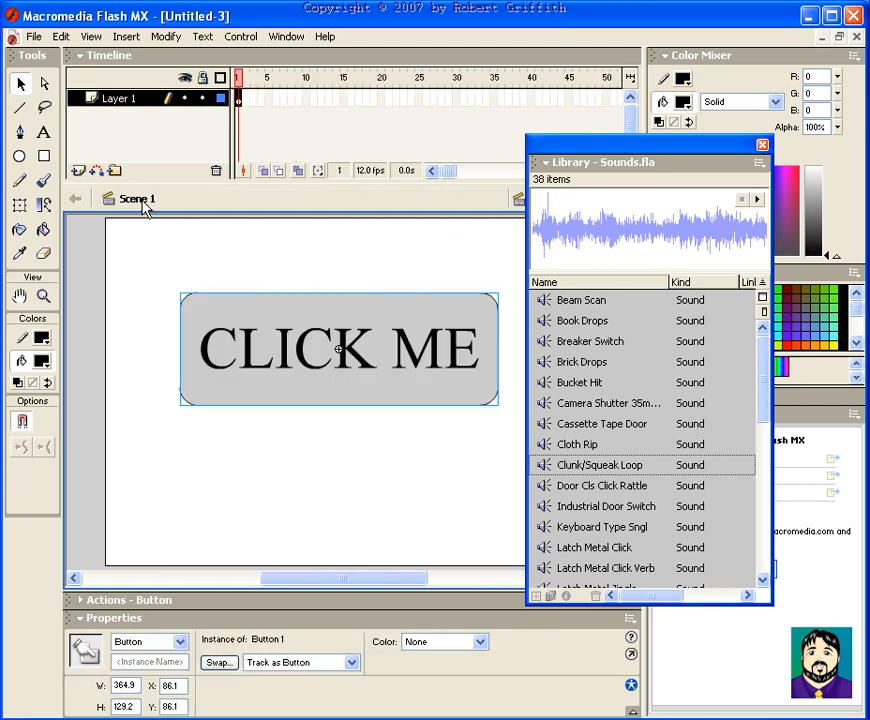
left_click_drag(684, 147, 867, 120)
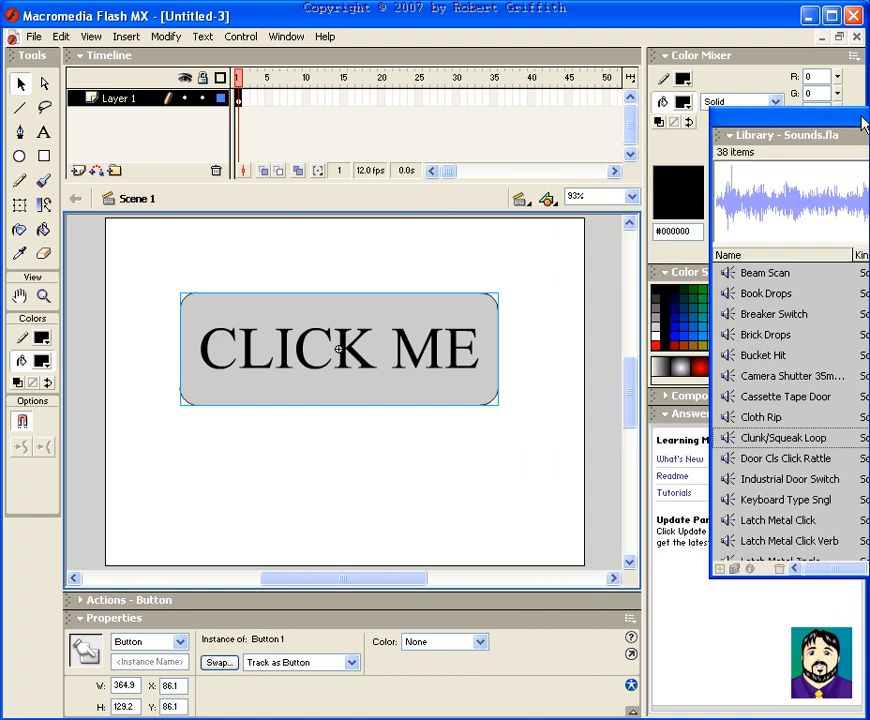
right_click(342, 318)
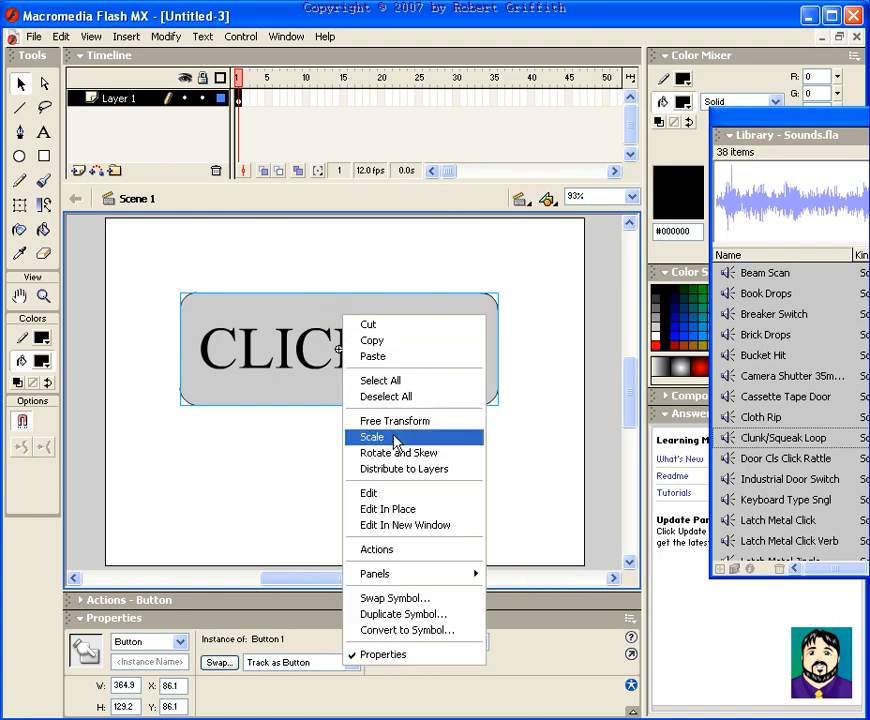
left_click(396, 440)
left_click_drag(494, 292, 222, 268)
Test the movie with the resized button and close the preview
key("ctrl+Return")
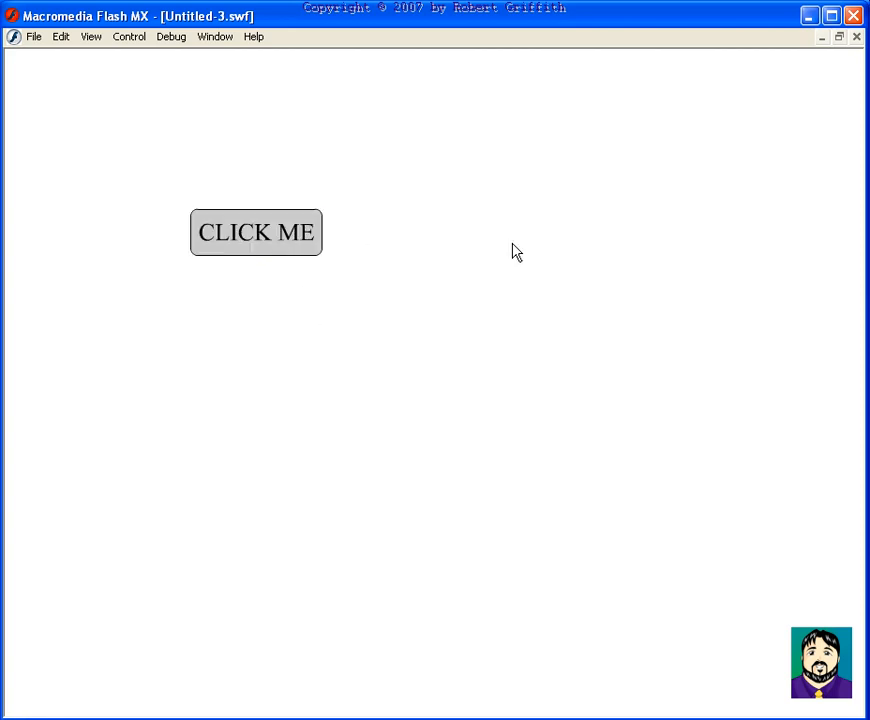
left_click(856, 36)
left_click(435, 313)
left_click(359, 296)
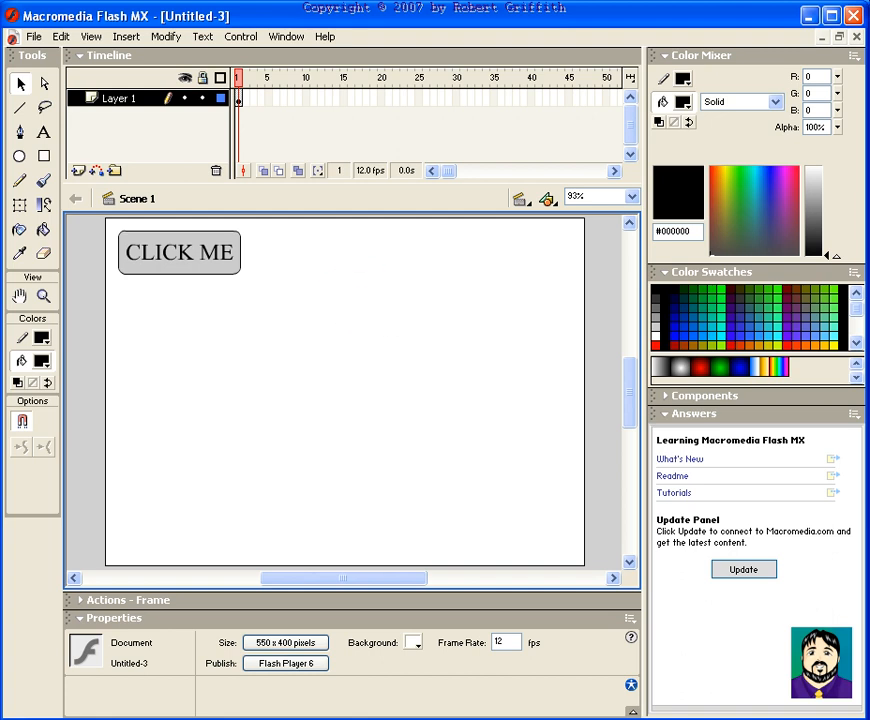